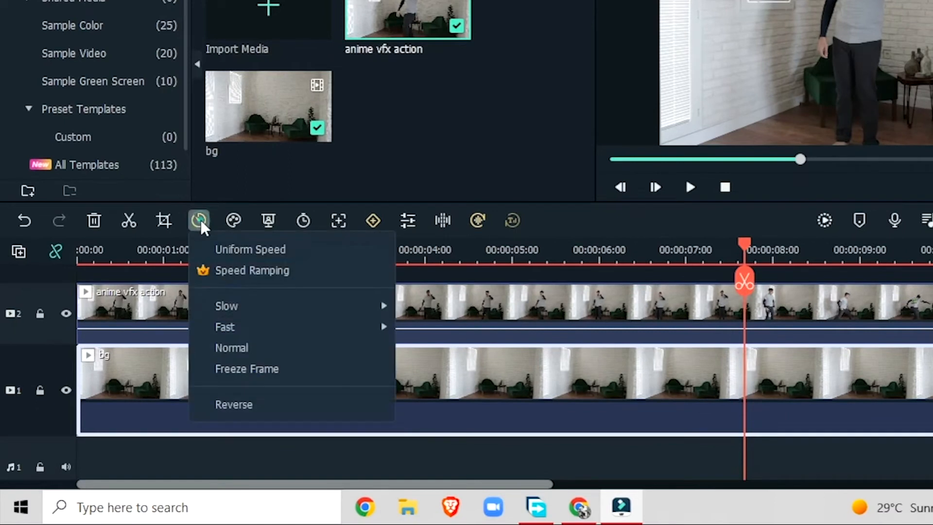
# - Slow the bg clip to 0.5x speed
pyautogui.moveTo(273, 299)
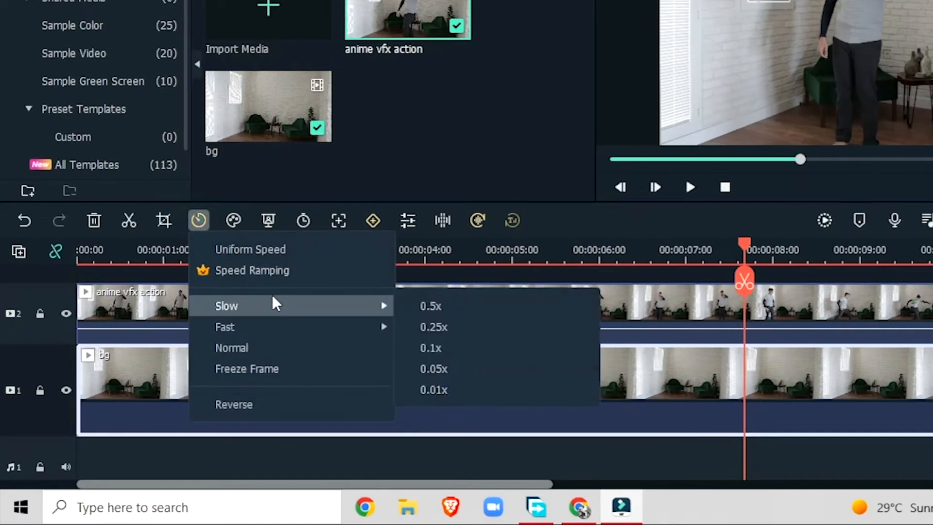
pyautogui.click(452, 326)
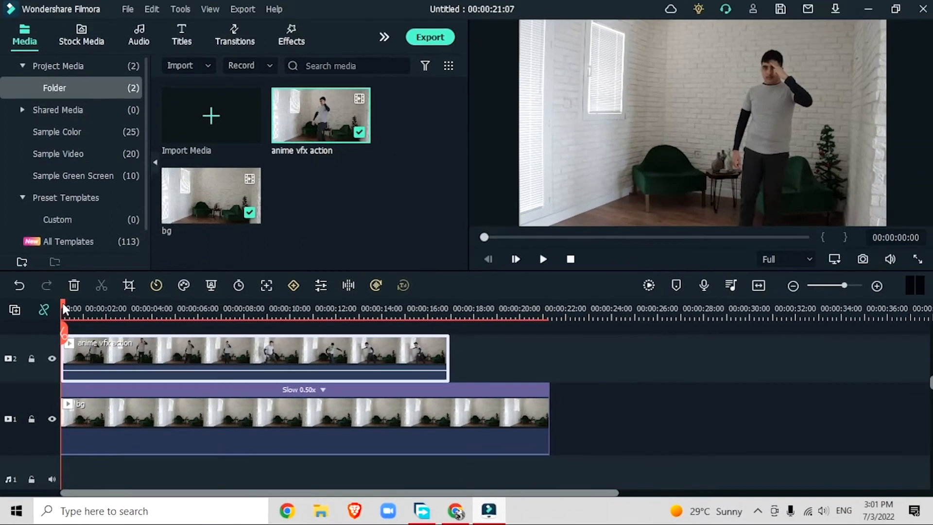
# - Split the anime vfx action clip at 00:00:02:03 and delete the part before the cut
pyautogui.moveTo(62, 301); pyautogui.dragTo(112, 320)
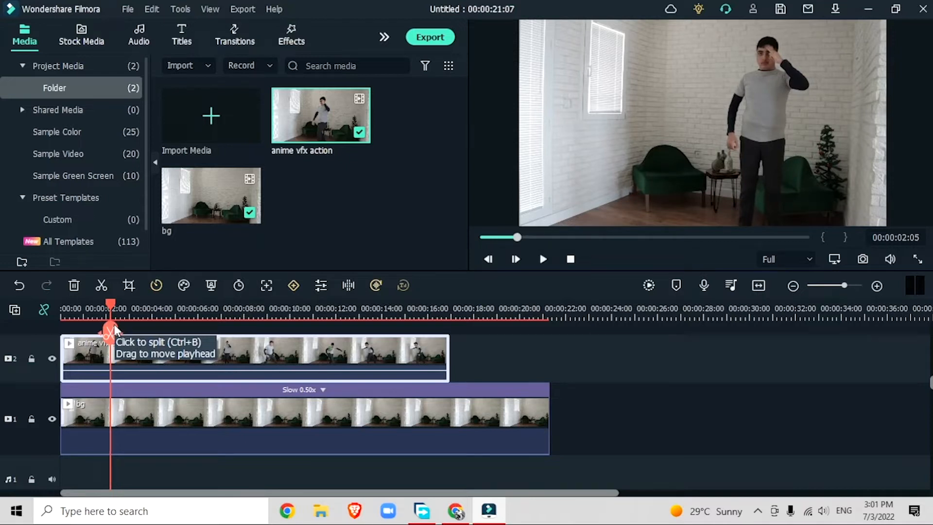
pyautogui.moveTo(115, 325); pyautogui.dragTo(114, 324)
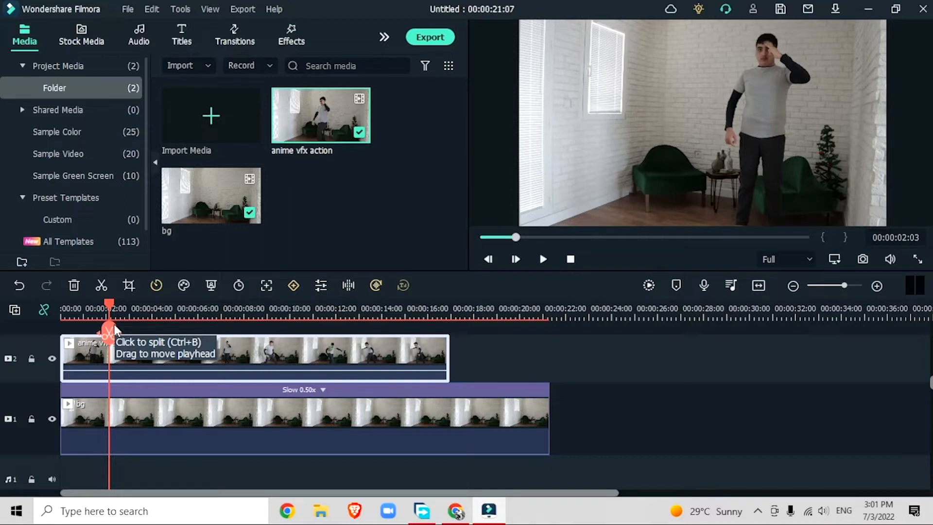
pyautogui.moveTo(114, 323); pyautogui.dragTo(110, 332)
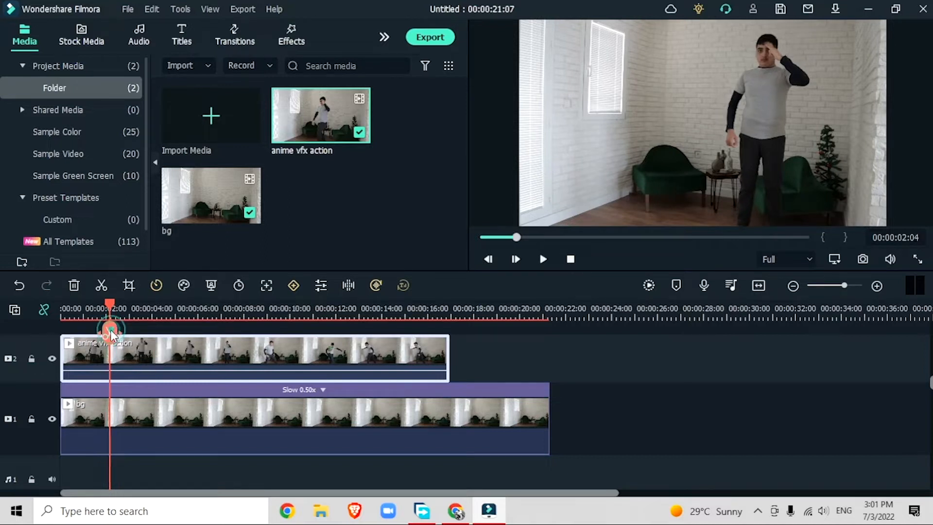
pyautogui.click(110, 329)
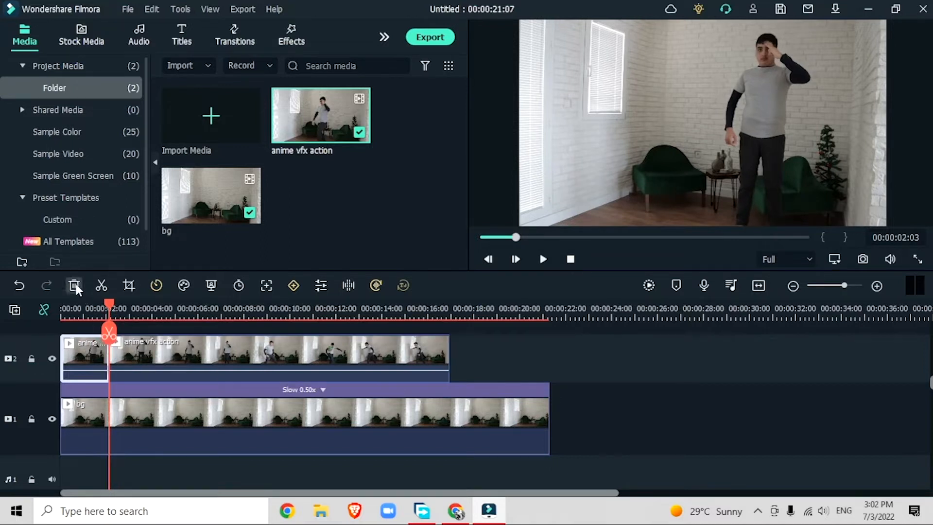
pyautogui.click(76, 284)
# - Split the remaining anime vfx action clip at 00:00:02:04 to isolate its first frame
pyautogui.click(222, 335)
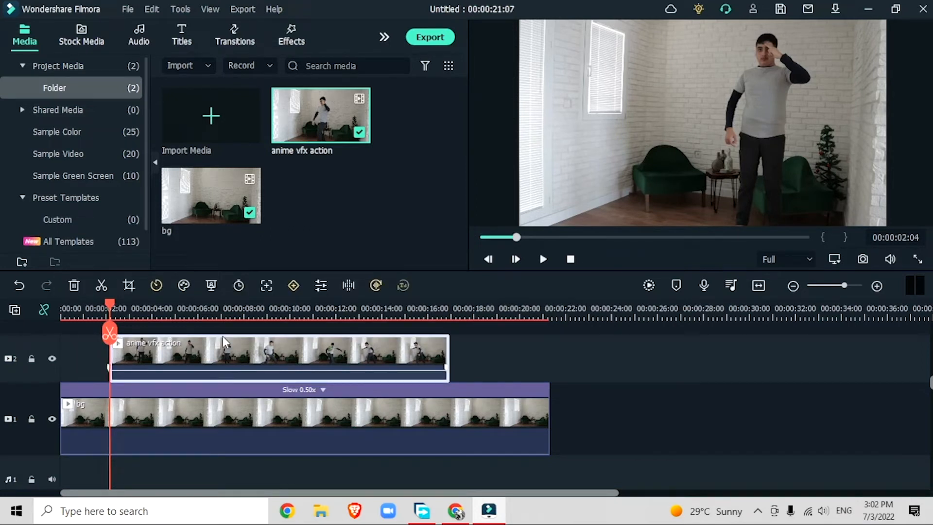
pyautogui.click(107, 336)
pyautogui.moveTo(503, 333); pyautogui.dragTo(685, 334)
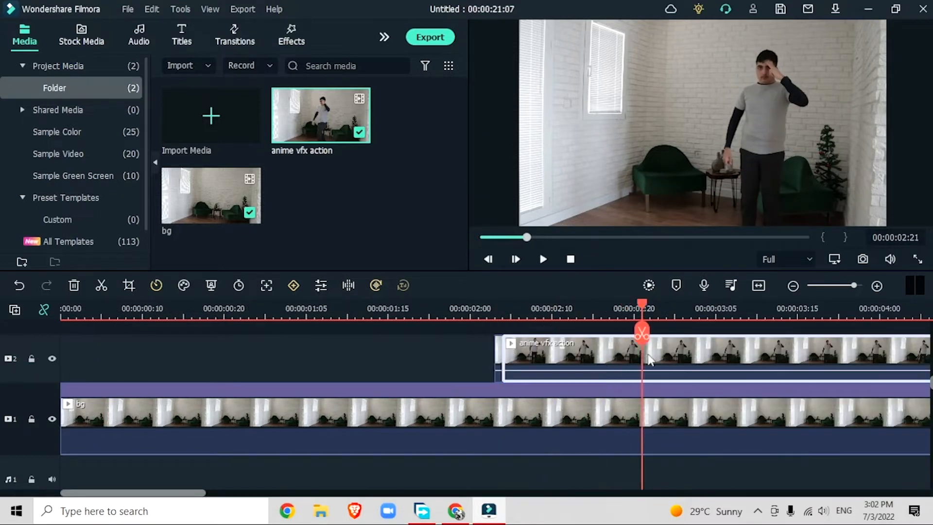
pyautogui.click(684, 333)
pyautogui.click(640, 360)
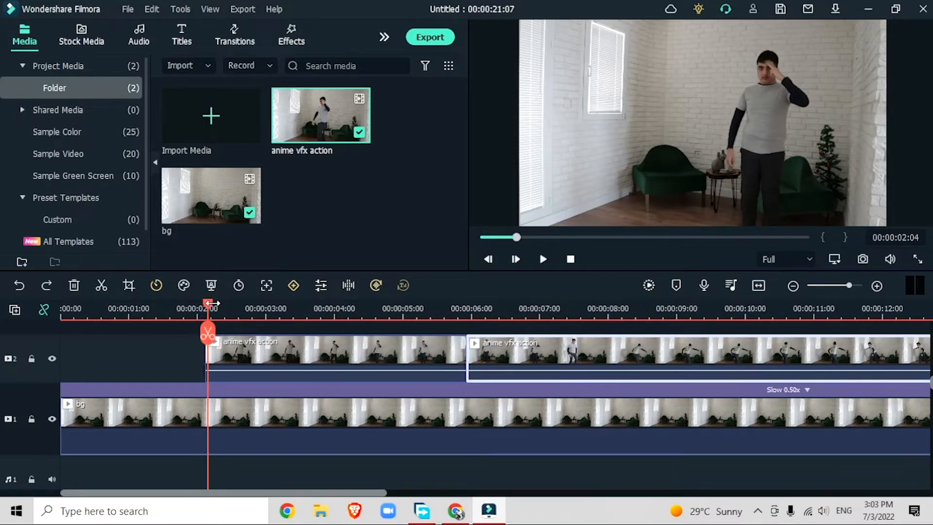
# - Split the anime vfx action clip four frames further at 00:00:02:08 and delete the section from there to the next cut
pyautogui.press('Right')
pyautogui.press('Right')
pyautogui.press('Right')
pyautogui.press('Right')
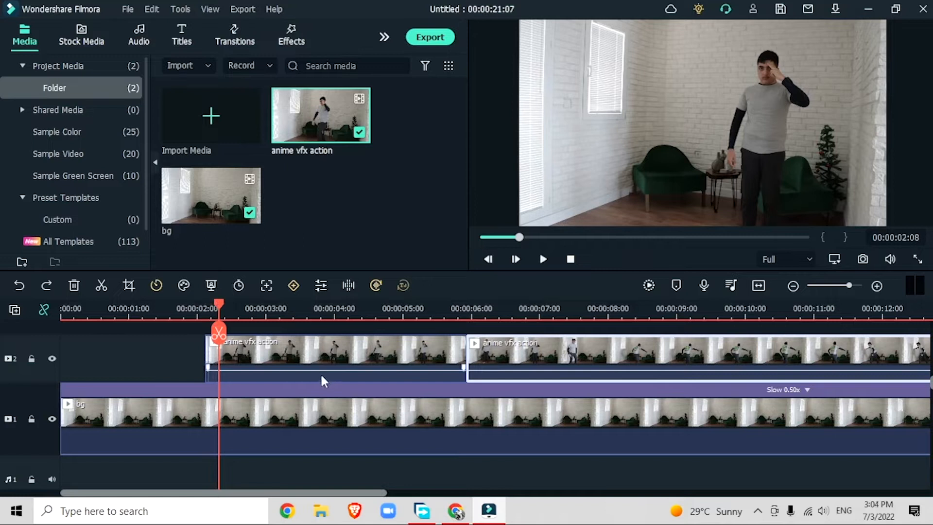
pyautogui.click(326, 348)
pyautogui.click(218, 335)
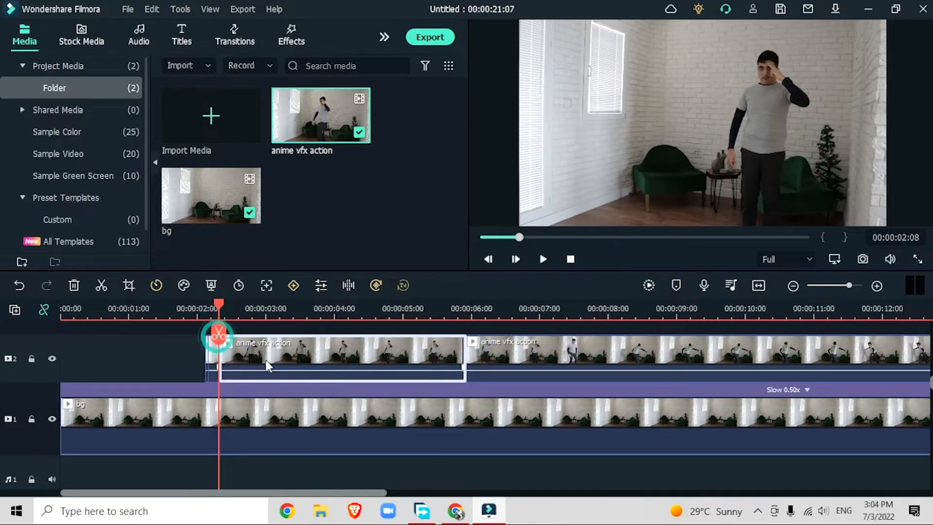
pyautogui.click(75, 286)
# - Go to the start of the second anime vfx action clip and split off its first frame at 00:00:05:22
pyautogui.click(204, 308)
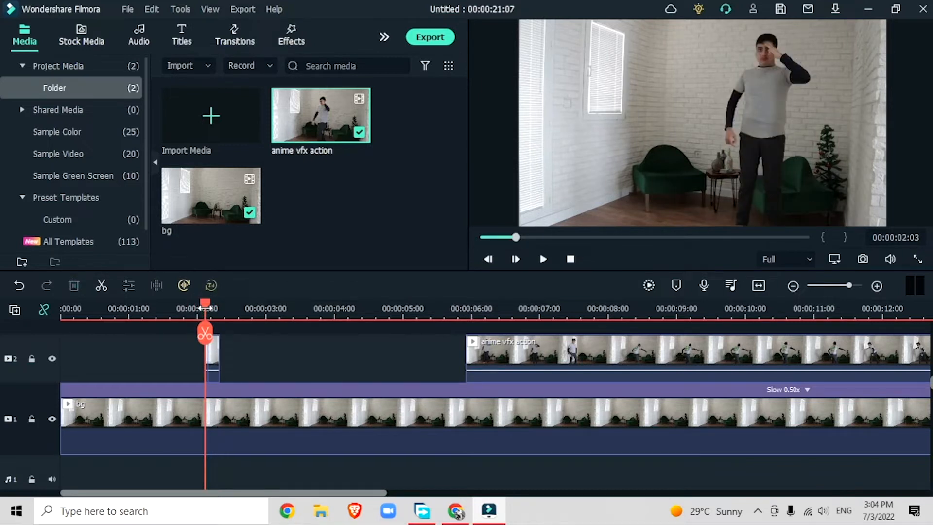
pyautogui.press('Right')
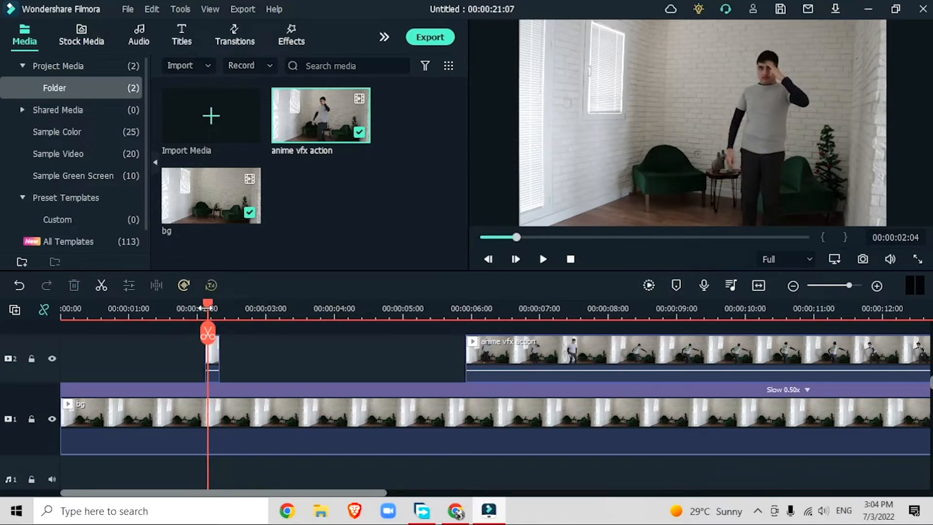
pyautogui.press('Down')
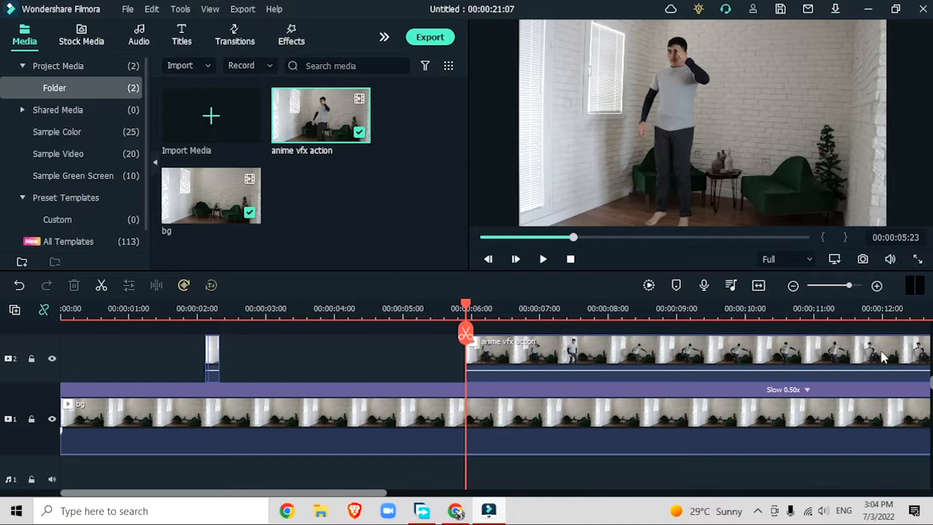
pyautogui.click(876, 286)
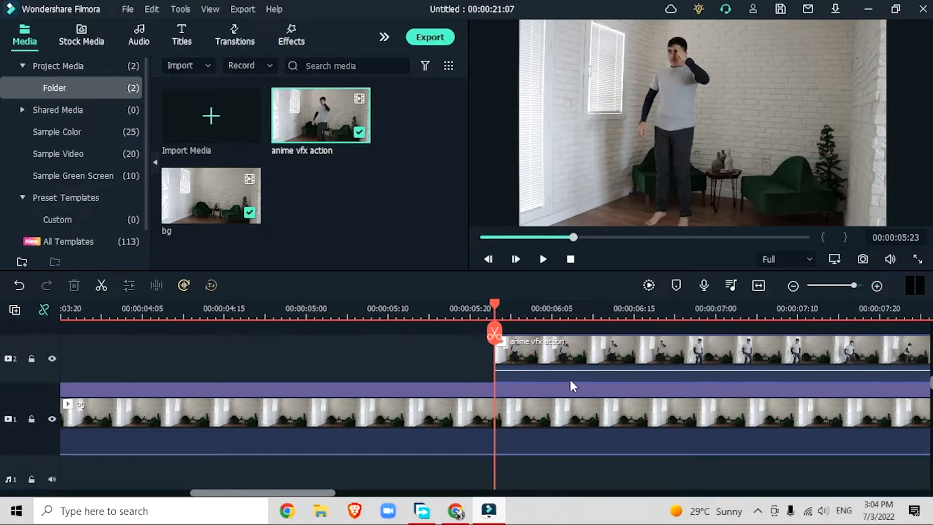
pyautogui.press('Right')
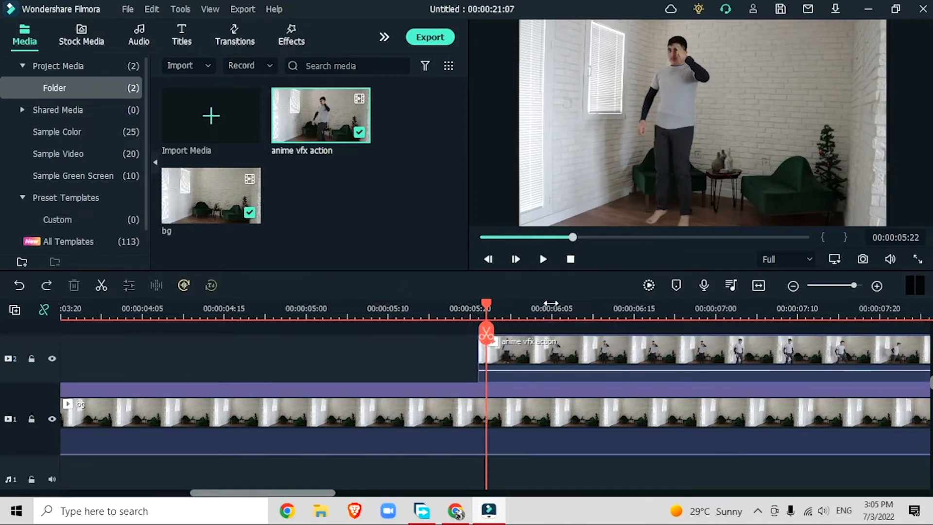
# - Split the anime vfx action clip at 00:00:06:11 and again at 00:00:06:15 to isolate a four-frame piece
pyautogui.click(589, 303)
pyautogui.moveTo(585, 303); pyautogui.dragTo(600, 306)
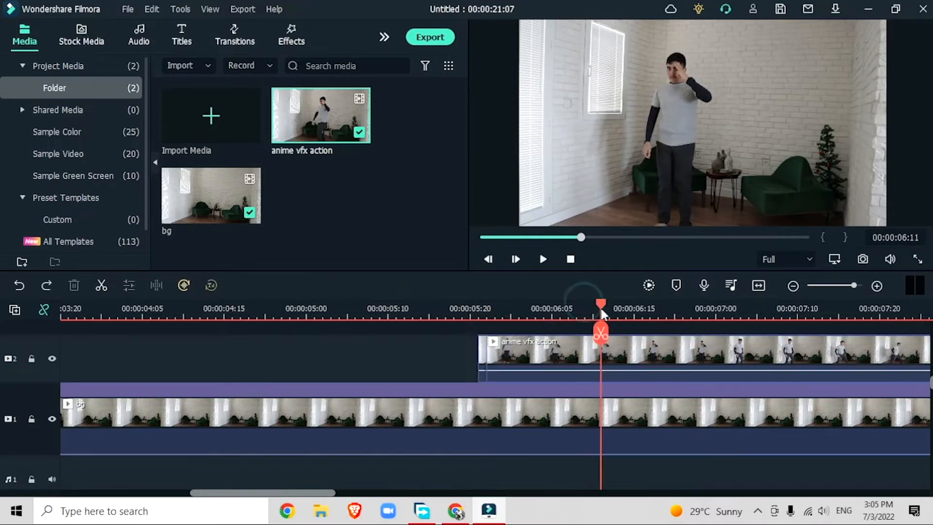
pyautogui.click(621, 366)
pyautogui.click(601, 332)
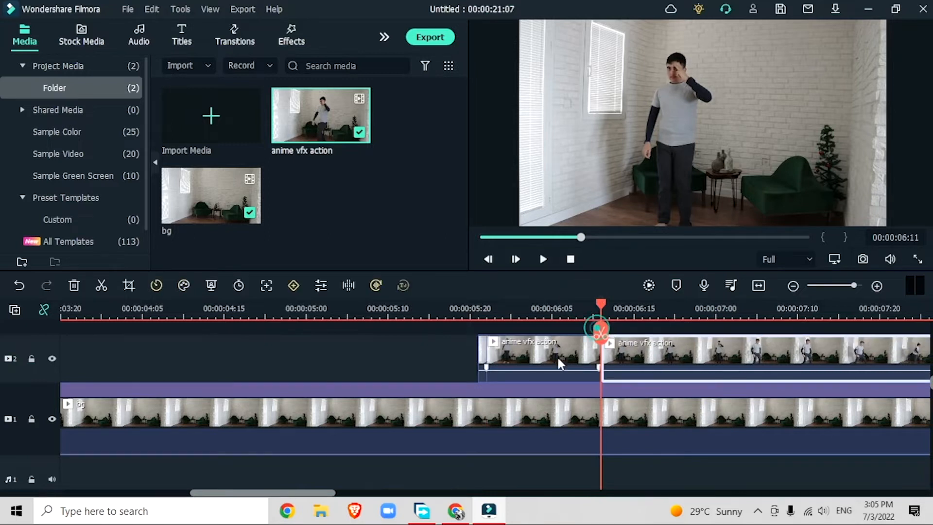
pyautogui.press('Right')
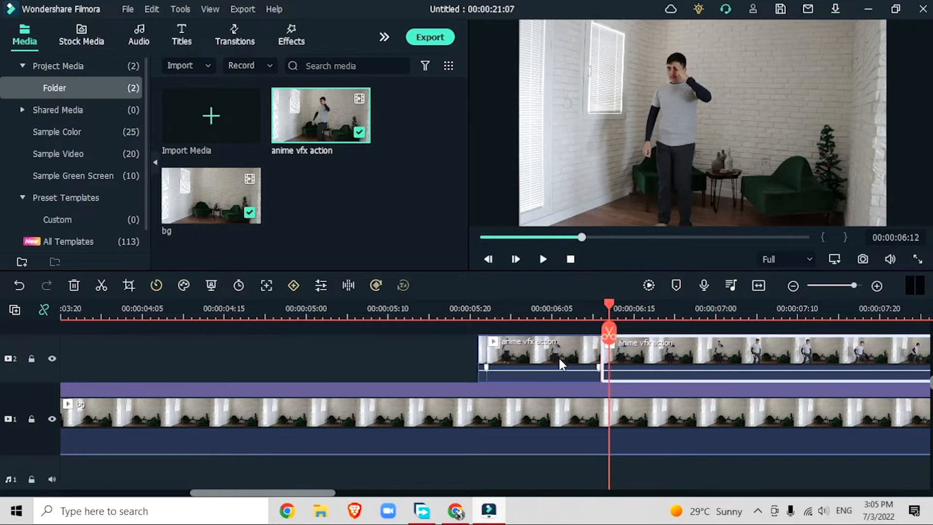
pyautogui.press('Right')
pyautogui.press('Right')
pyautogui.press('Right')
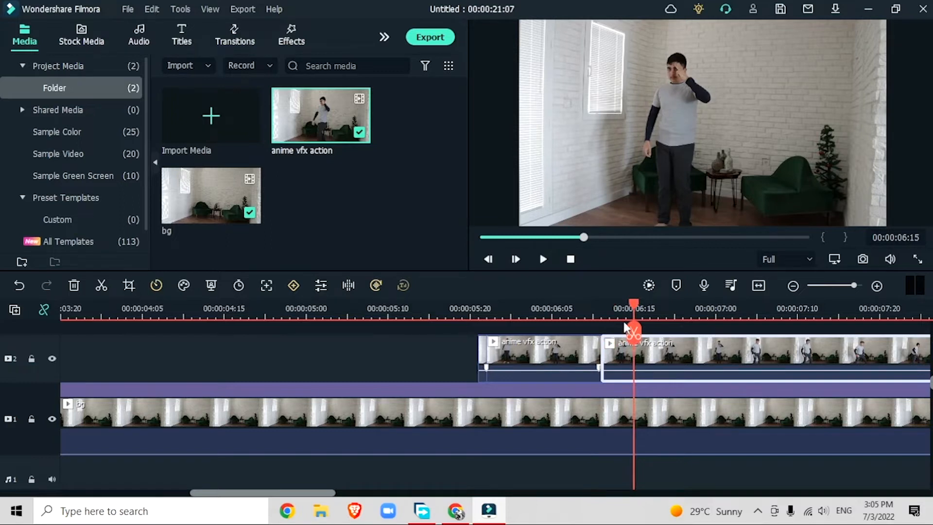
pyautogui.click(634, 332)
# - Delete the section before the four-frame piece and move that piece directly against the one-frame slice at 00:00:05:22
pyautogui.click(542, 359)
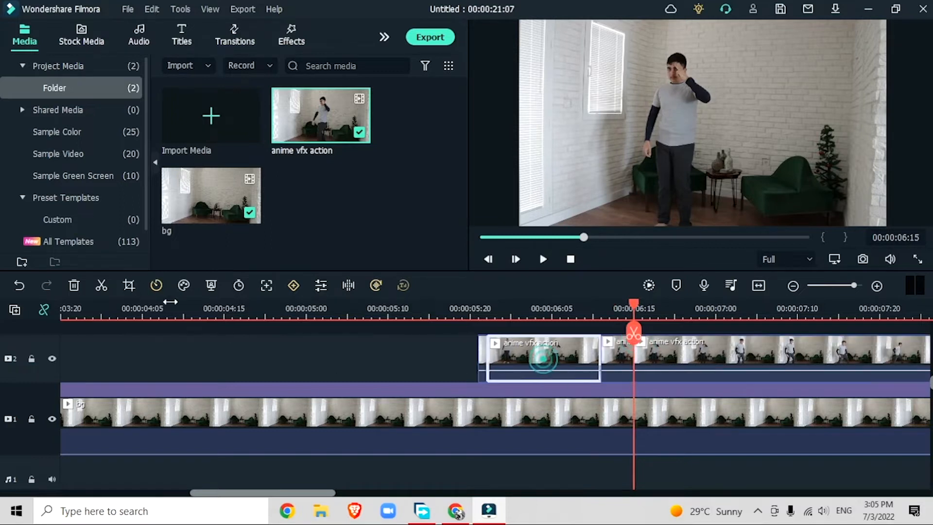
pyautogui.click(74, 286)
pyautogui.moveTo(622, 359); pyautogui.dragTo(504, 361)
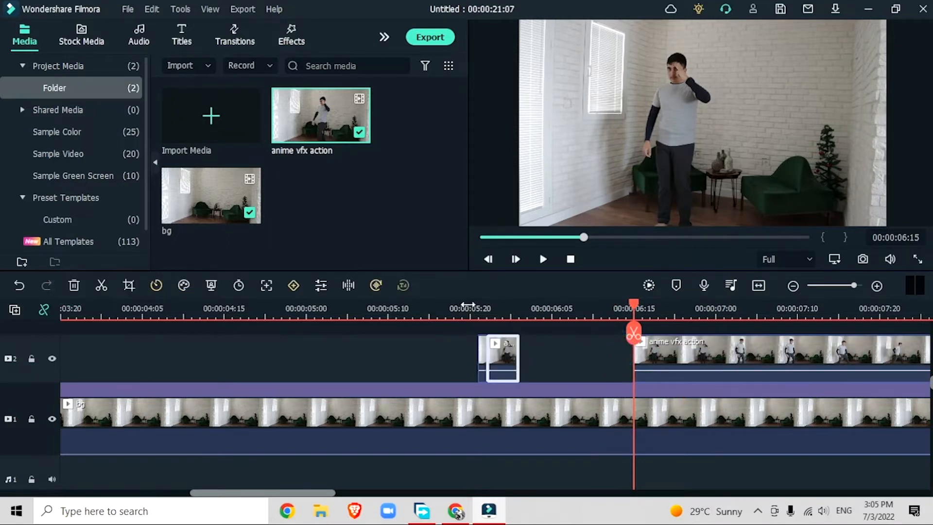
pyautogui.click(469, 308)
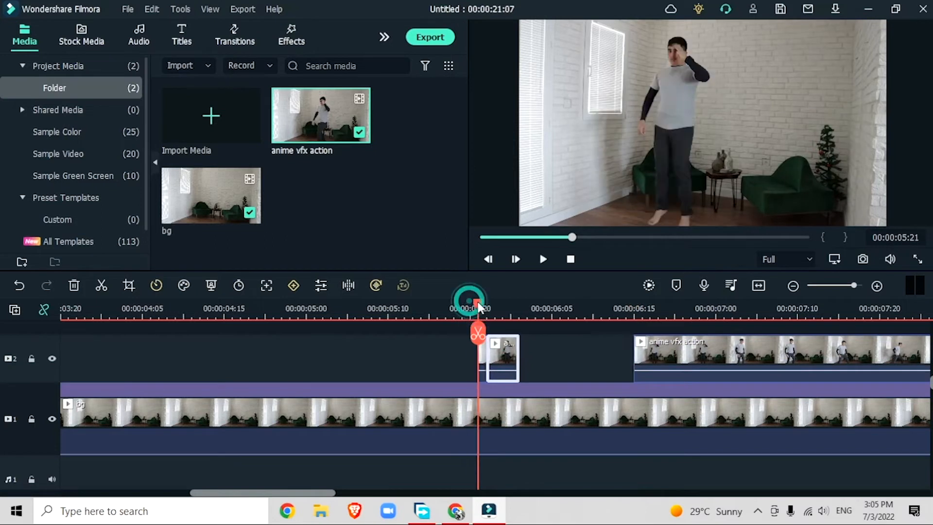
# - Split the last anime vfx action clip at 00:00:07:00 and delete the part before the cut
pyautogui.click(718, 334)
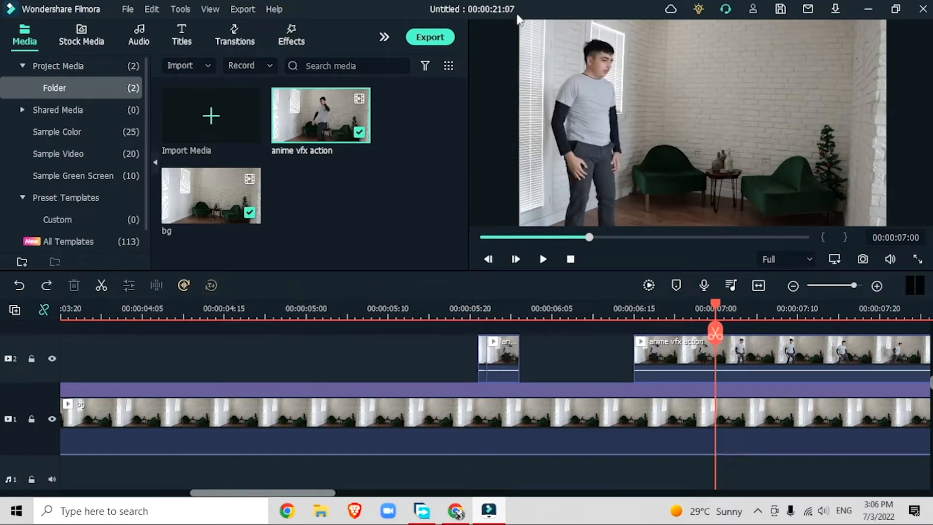
pyautogui.click(768, 358)
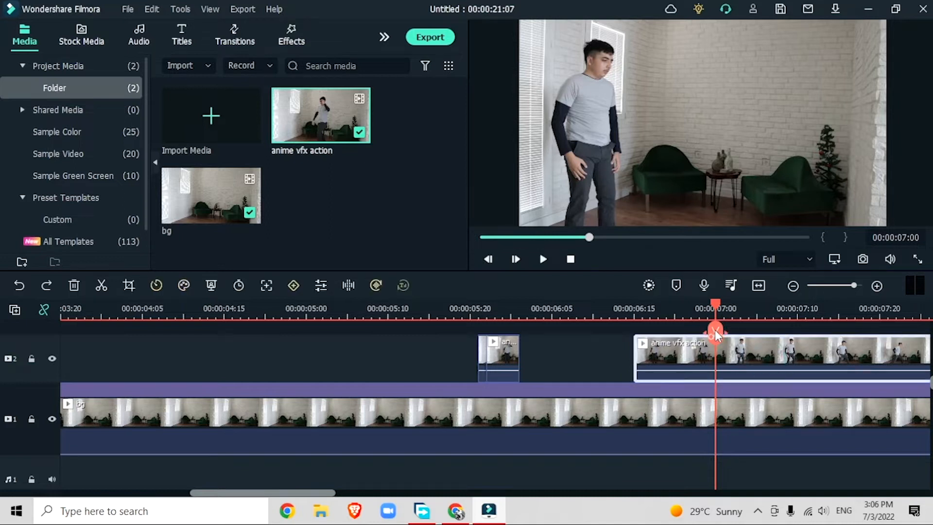
pyautogui.click(716, 333)
pyautogui.click(669, 345)
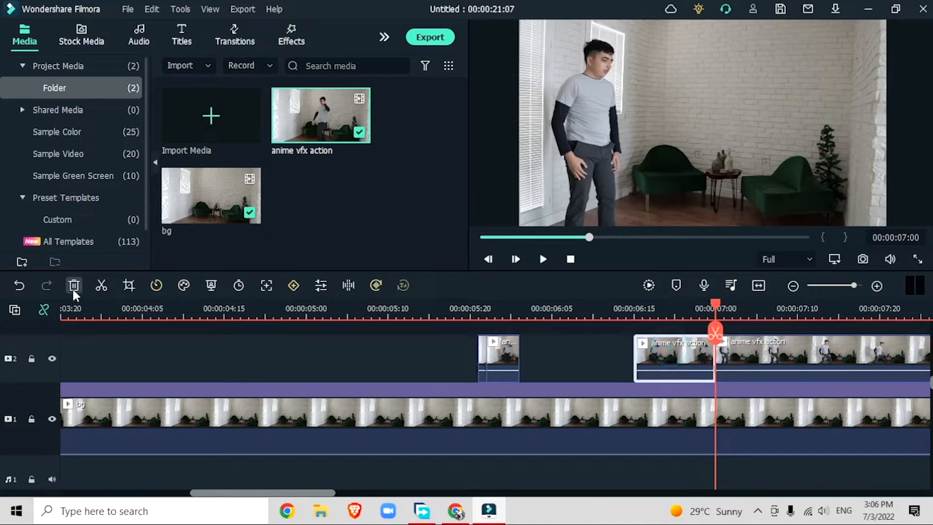
pyautogui.click(74, 285)
# - Move all the short slices onto a new track above and the remaining anime vfx action clip to the timeline's start
pyautogui.scroll(-1, 625, 417)
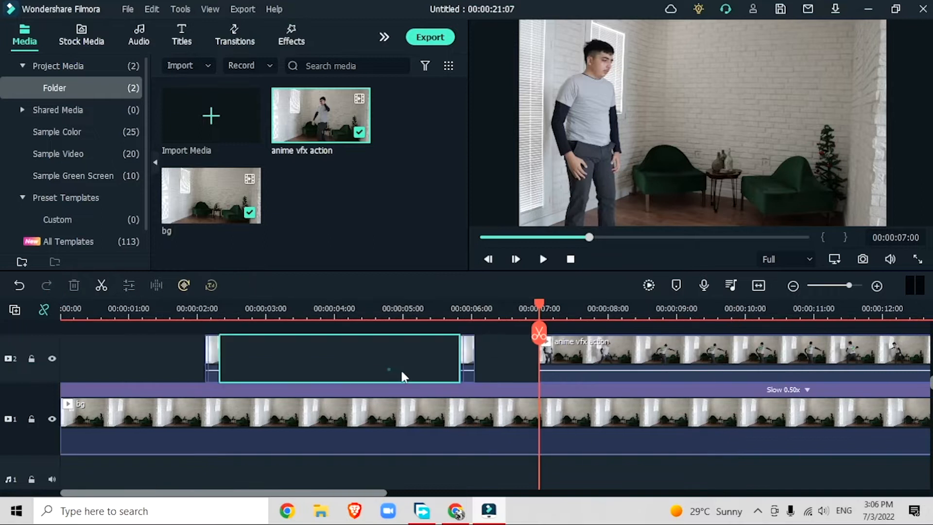
pyautogui.moveTo(492, 355); pyautogui.dragTo(197, 340)
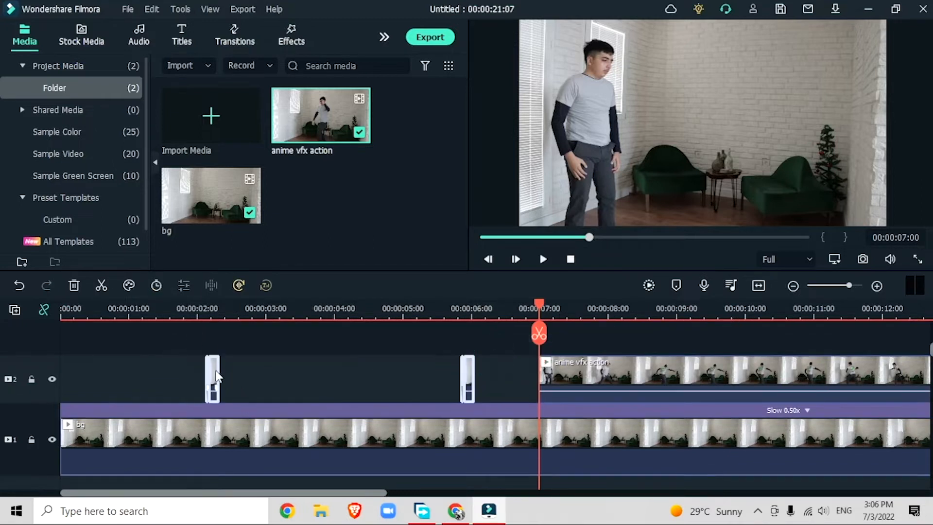
pyautogui.moveTo(216, 371); pyautogui.dragTo(216, 340)
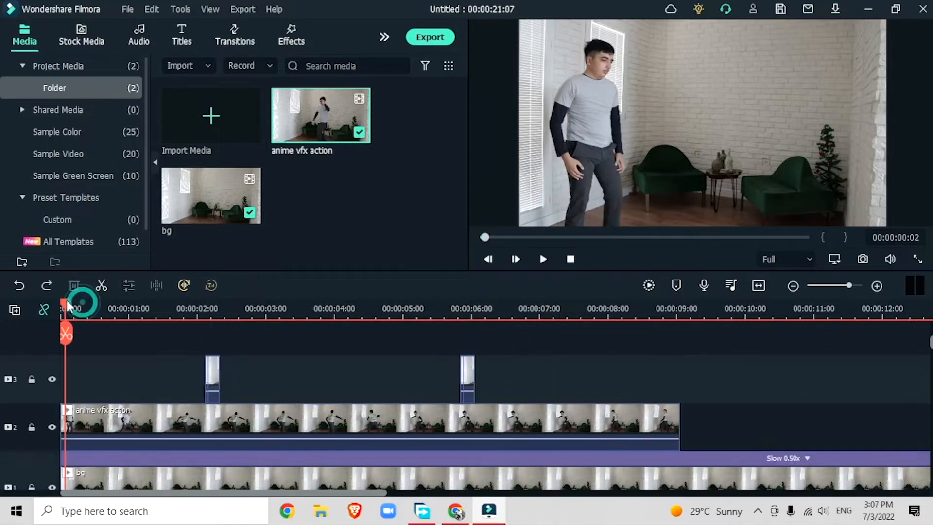
# - Add a freeze frame to the anime vfx action clip on track 2 at 00:00:00:12
pyautogui.moveTo(68, 305); pyautogui.dragTo(92, 315)
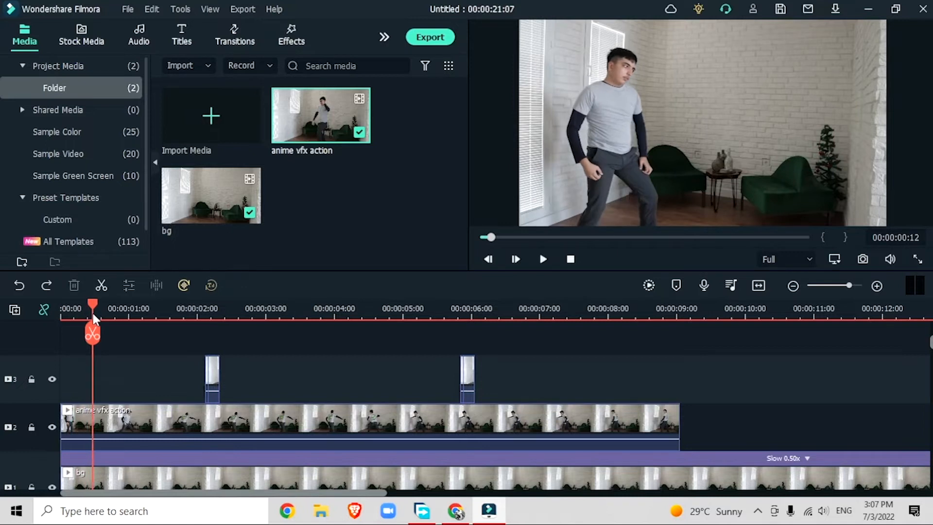
pyautogui.click(121, 426)
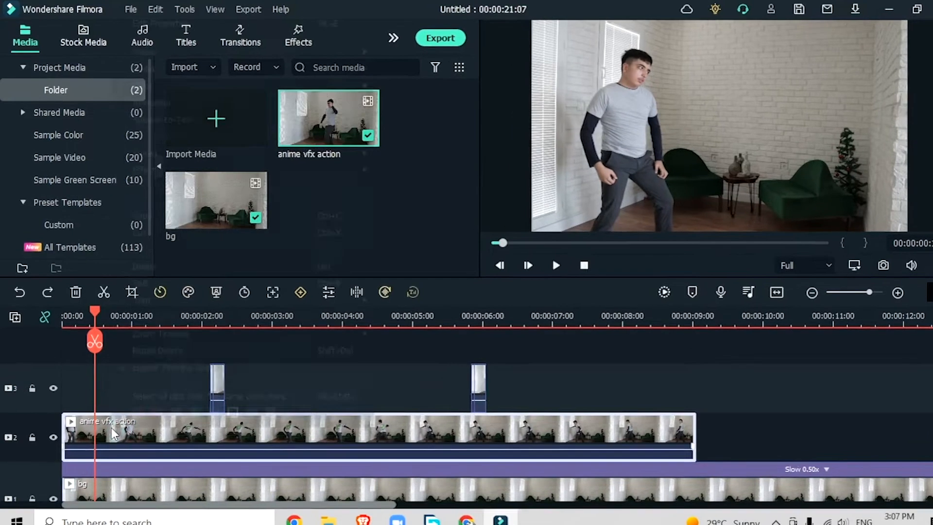
pyautogui.rightClick(109, 418)
pyautogui.moveTo(184, 151)
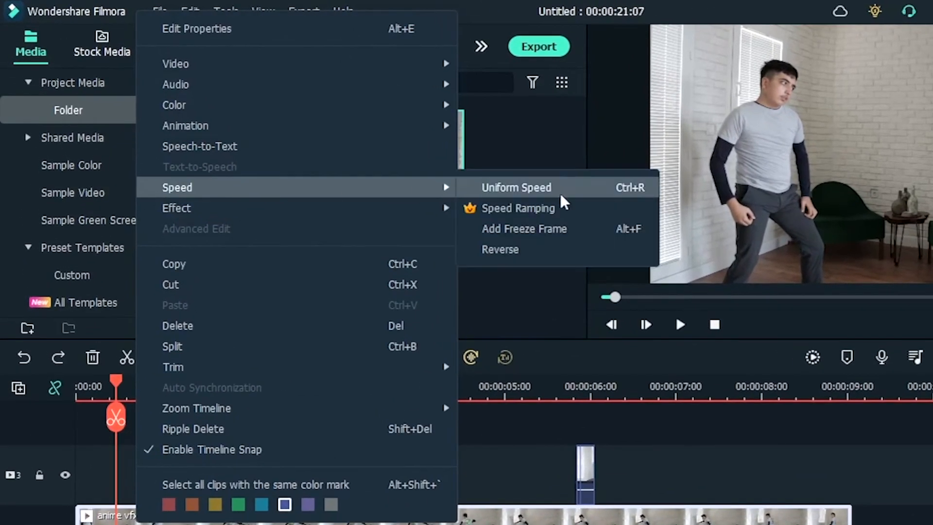
pyautogui.click(563, 231)
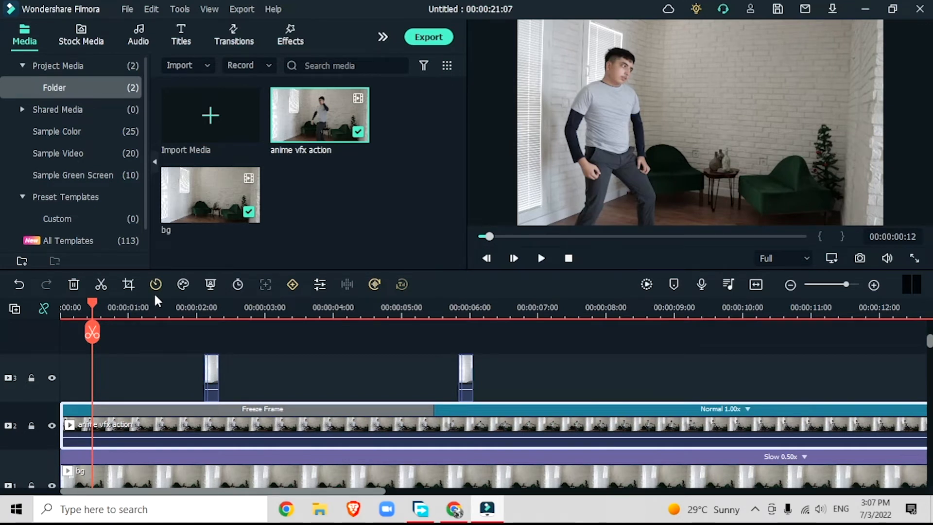
# - Split the anime vfx action clip five frames into the freeze frame, at 00:00:00:17
pyautogui.press('Right')
pyautogui.press('Right')
pyautogui.press('Right')
pyautogui.press('Right')
pyautogui.press('Right')
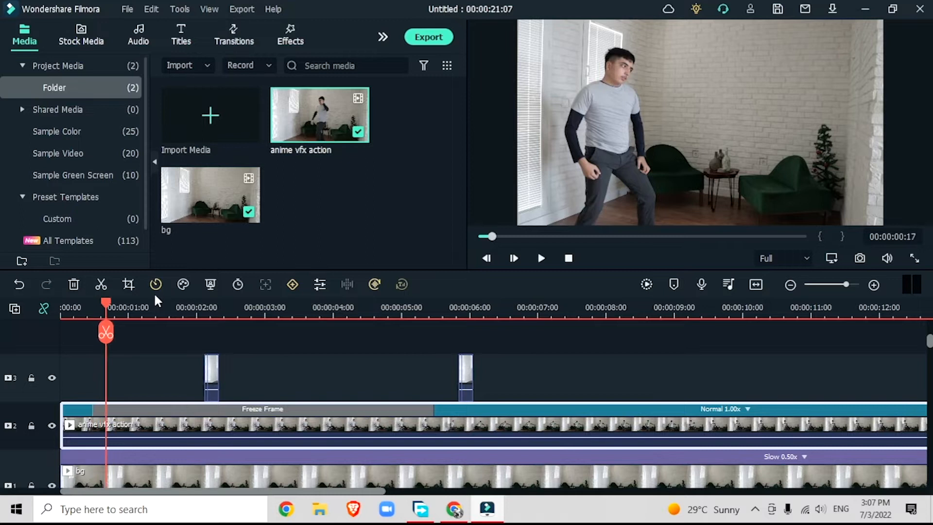
pyautogui.hotkey('ctrl', 'b')
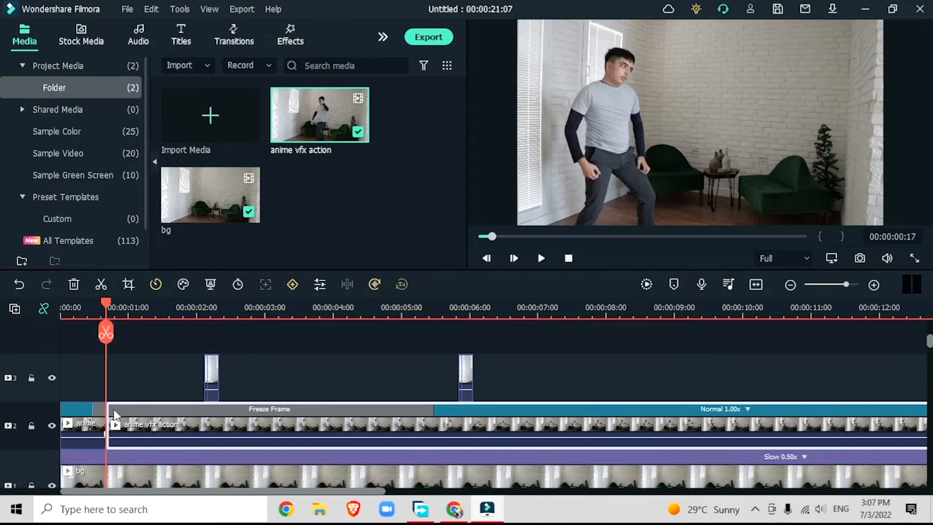
# - Remove the leftover freeze frame from the anime vfx action clip that starts at the 00:00:00:17 cut
pyautogui.click(123, 307)
pyautogui.moveTo(432, 410); pyautogui.dragTo(109, 410)
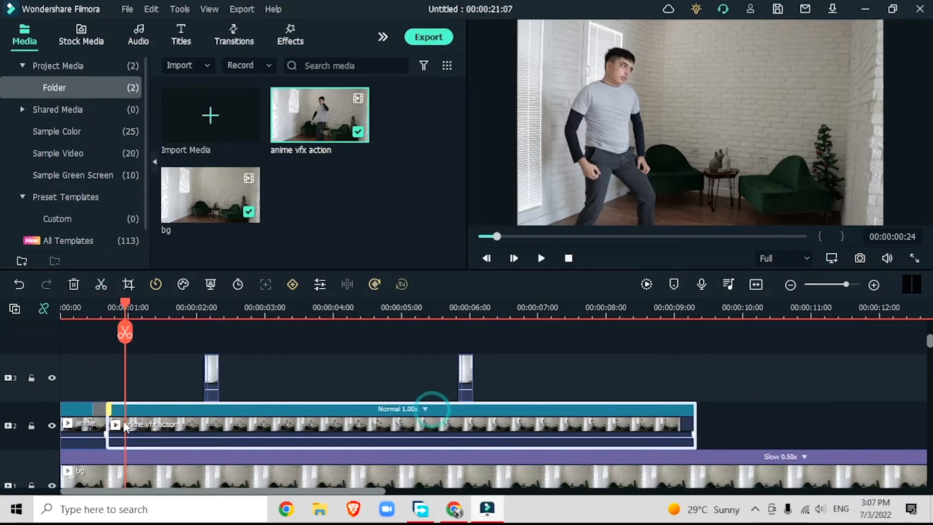
# - Split that anime vfx action clip at 00:00:01:16 and delete the part before the cut
pyautogui.moveTo(126, 302); pyautogui.dragTo(174, 343)
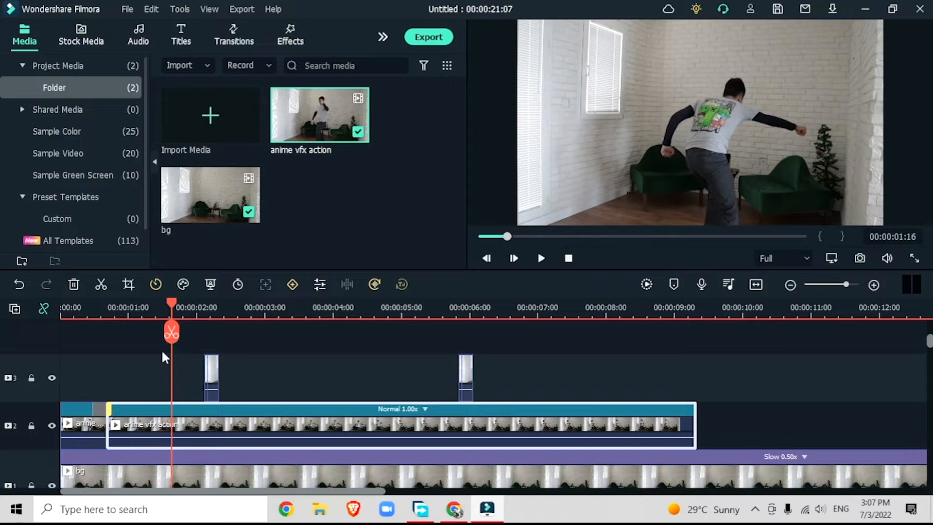
pyautogui.click(171, 333)
pyautogui.click(145, 424)
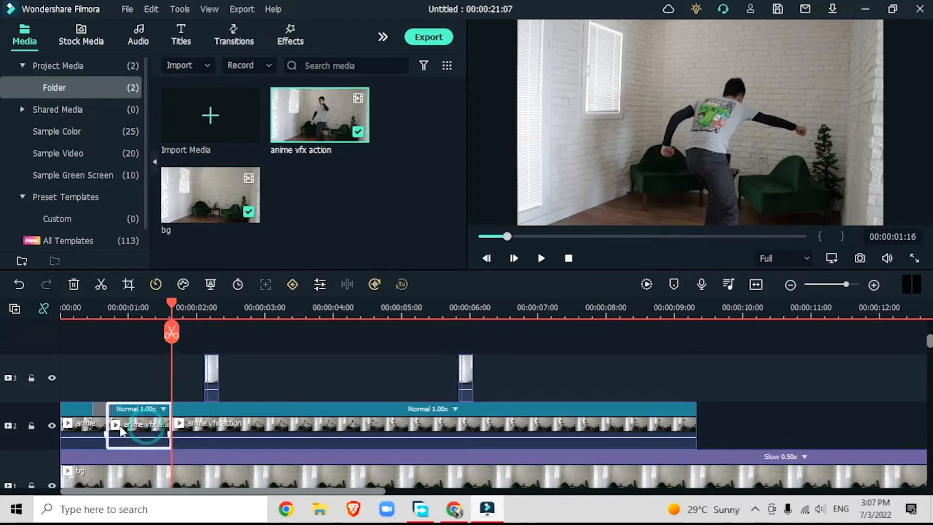
pyautogui.moveTo(166, 303); pyautogui.dragTo(168, 340)
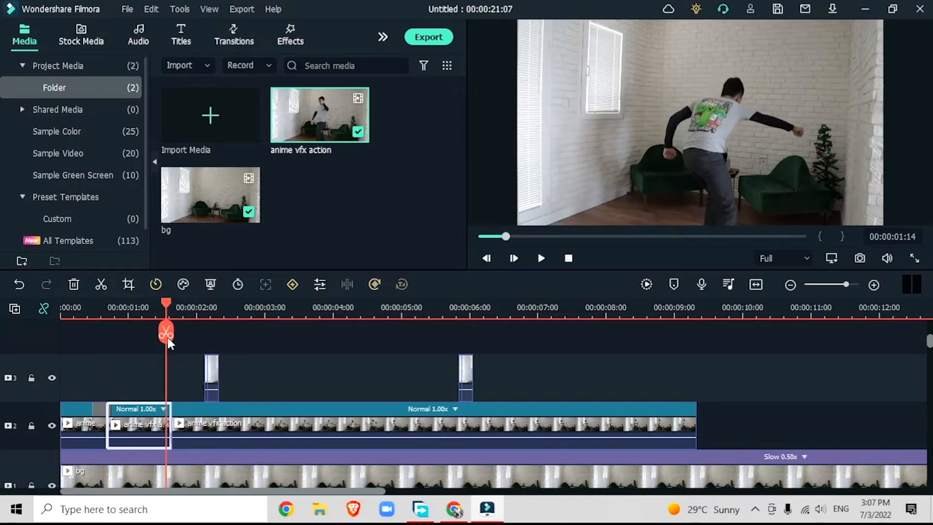
pyautogui.click(74, 284)
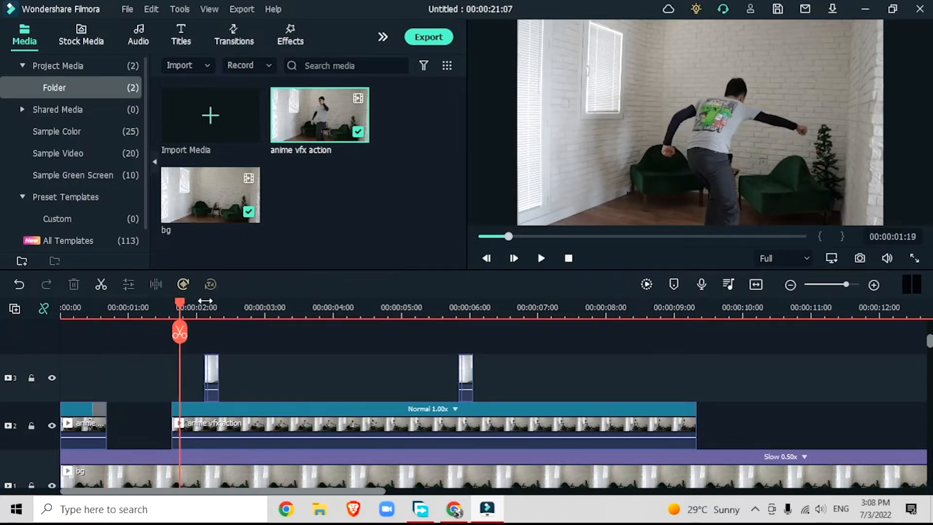
# - Hide track 3 and split the anime vfx action clip on track 2 at 00:00:04:05
pyautogui.press('Right')
pyautogui.press('Right')
pyautogui.press('Right')
pyautogui.press('Right')
pyautogui.press('Right')
pyautogui.press('Right')
pyautogui.press('Right')
pyautogui.press('Right')
pyautogui.press('Right')
pyautogui.press('Right')
pyautogui.press('Right')
pyautogui.press('Right')
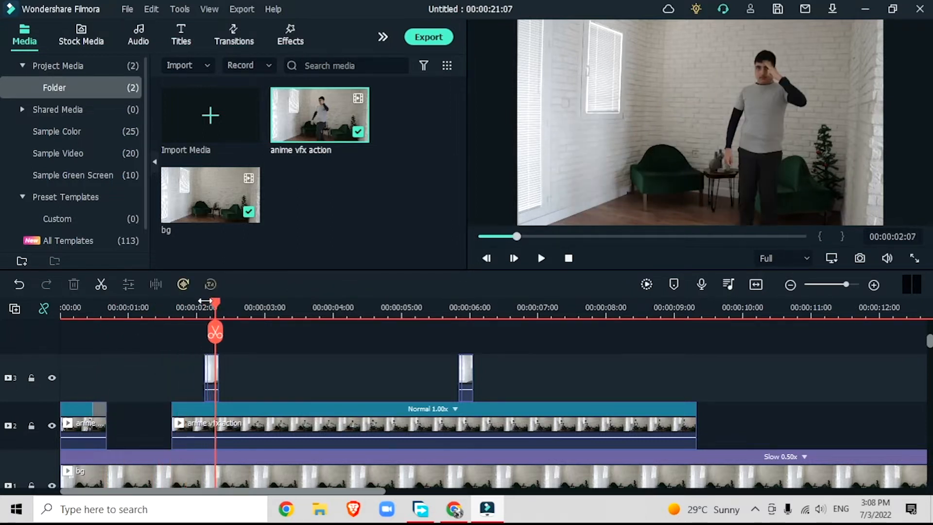
pyautogui.click(52, 378)
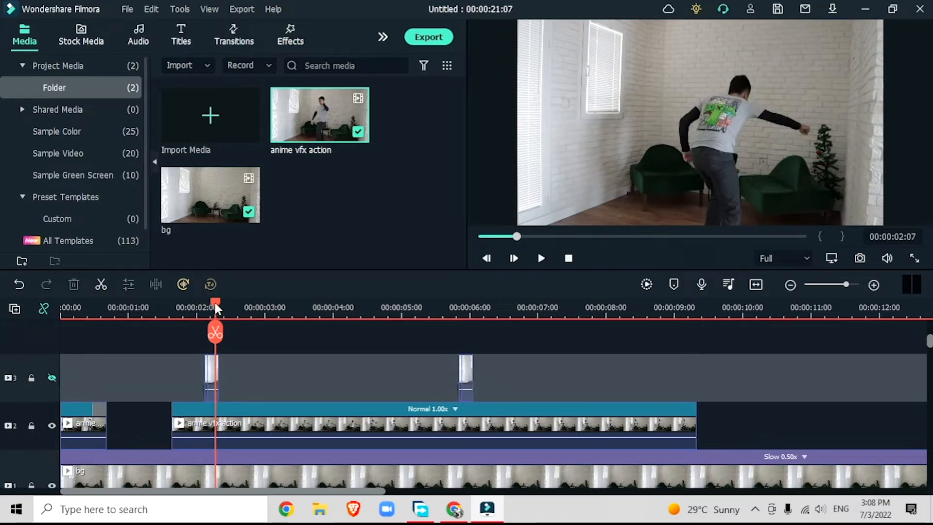
pyautogui.moveTo(213, 300); pyautogui.dragTo(346, 358)
pyautogui.click(238, 427)
pyautogui.click(346, 333)
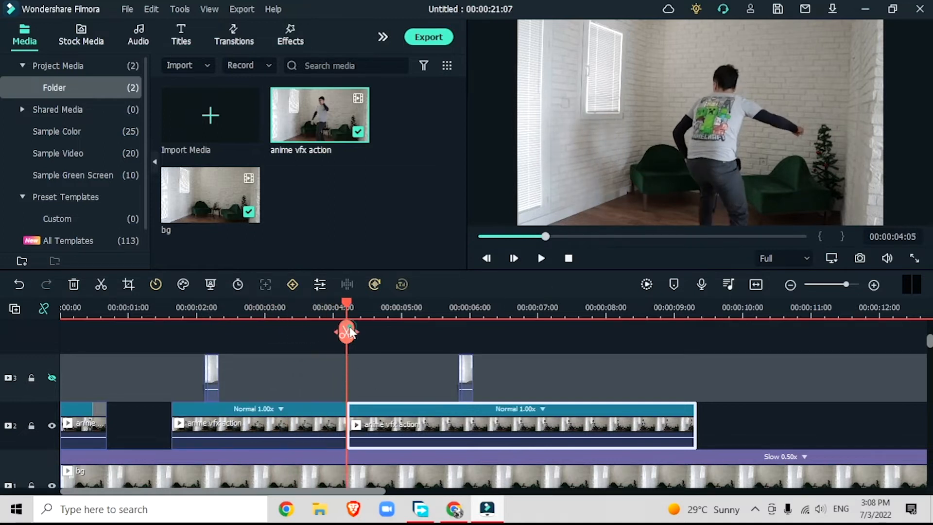
# - Split the last clip on track 2 just after 00:00:06:00 and add a freeze frame to its first part at 00:00:04:06
pyautogui.moveTo(346, 307); pyautogui.dragTo(420, 360)
pyautogui.click(346, 305)
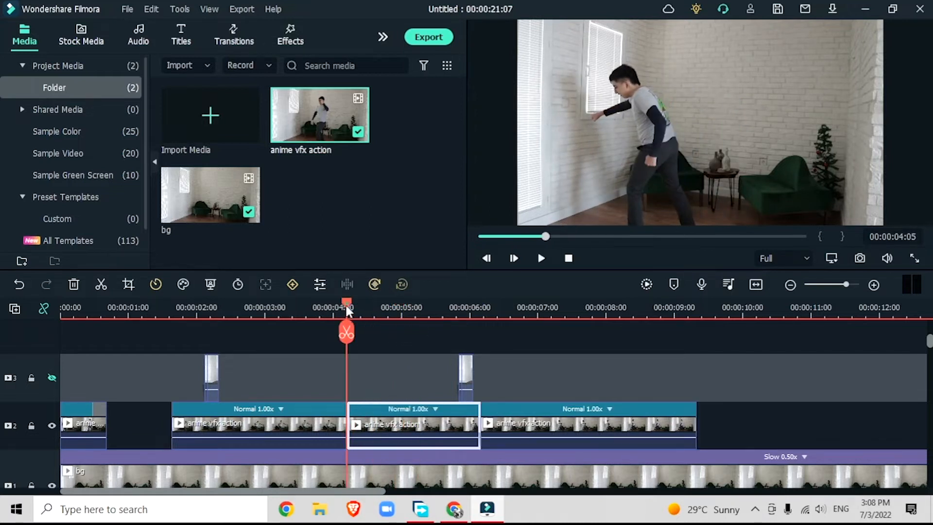
pyautogui.moveTo(344, 308)
pyautogui.mouseDown()
pyautogui.moveTo(353, 304)
pyautogui.moveTo(350, 315)
pyautogui.mouseUp()
pyautogui.rightClick(364, 422)
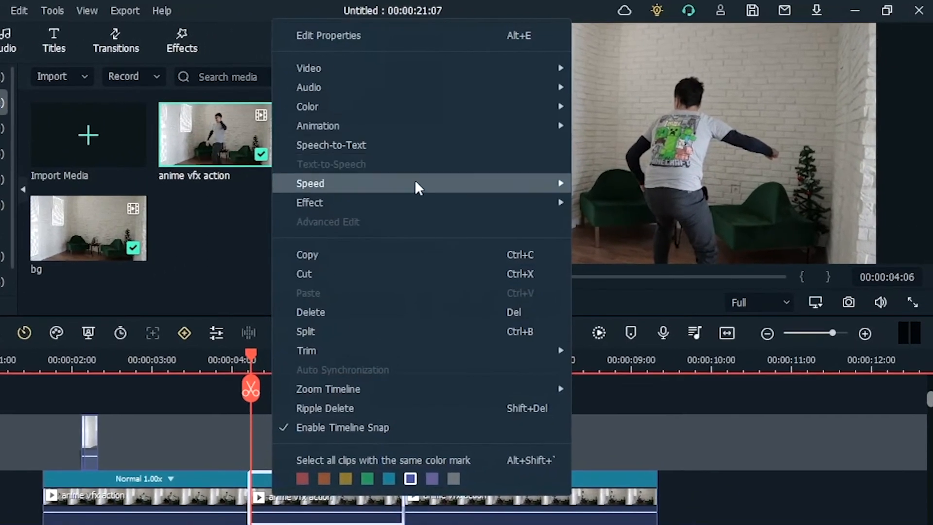
pyautogui.moveTo(416, 183)
pyautogui.click(661, 219)
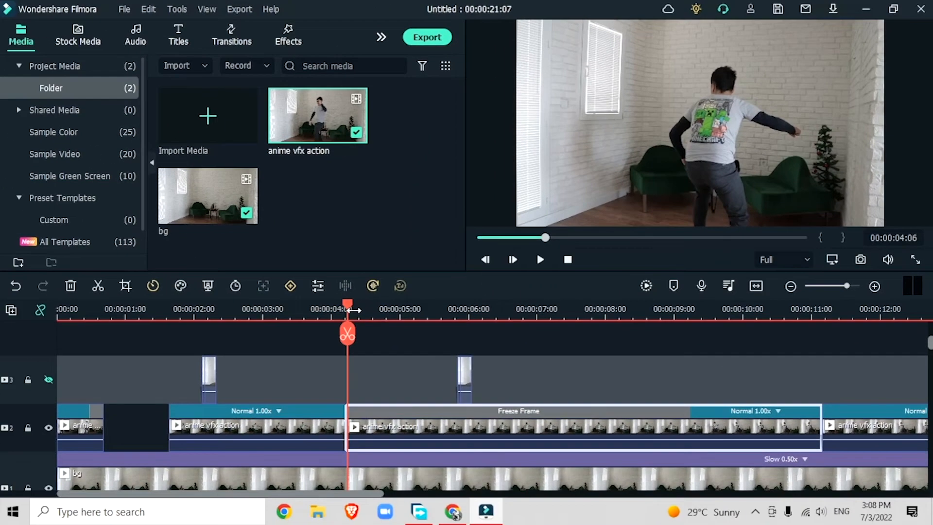
# - Split the clip five frames into the new freeze frame, at 00:00:04:11, and delete the part after the cut
pyautogui.moveTo(354, 310); pyautogui.dragTo(368, 310)
pyautogui.click(362, 333)
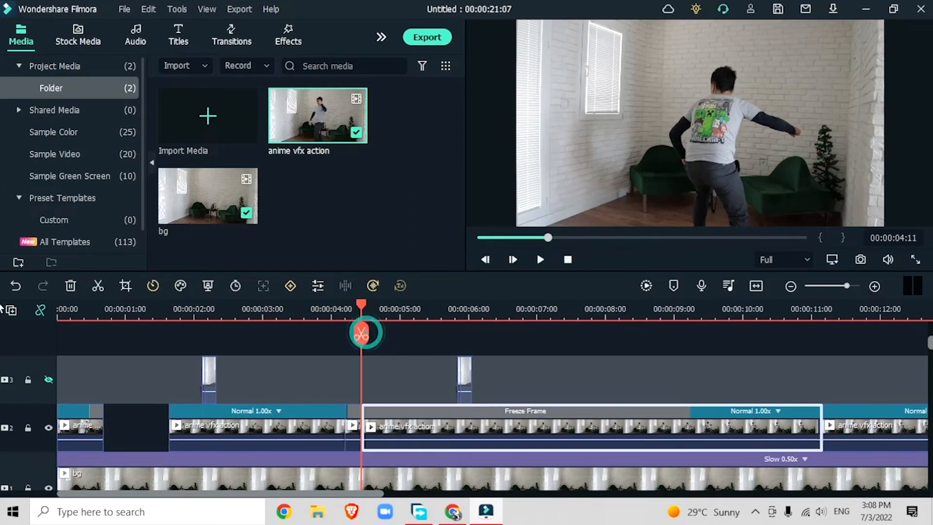
pyautogui.click(71, 286)
# - Close both gaps on track 2 by moving the last clip against the second freeze frame and the later clips against the first one
pyautogui.moveTo(364, 307); pyautogui.dragTo(348, 310)
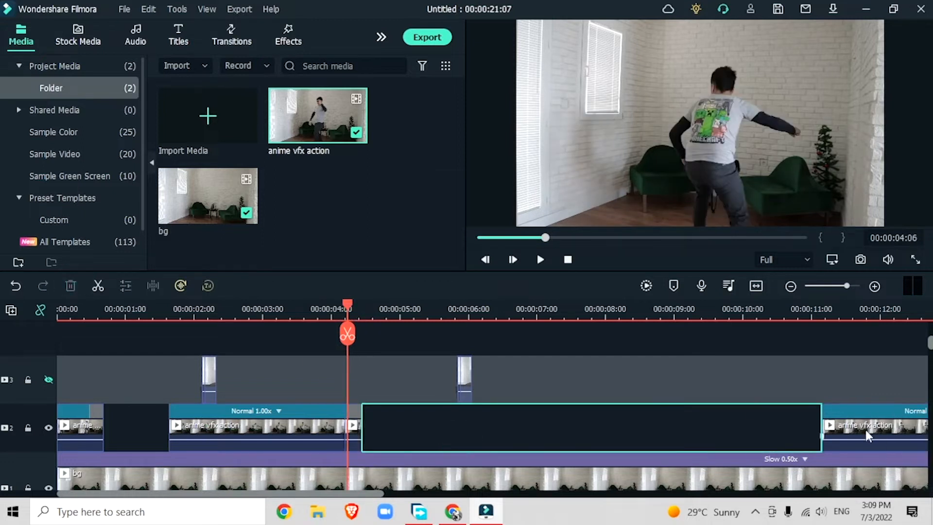
pyautogui.moveTo(867, 431); pyautogui.dragTo(403, 433)
pyautogui.moveTo(417, 314); pyautogui.dragTo(577, 407)
pyautogui.moveTo(638, 415); pyautogui.dragTo(175, 441)
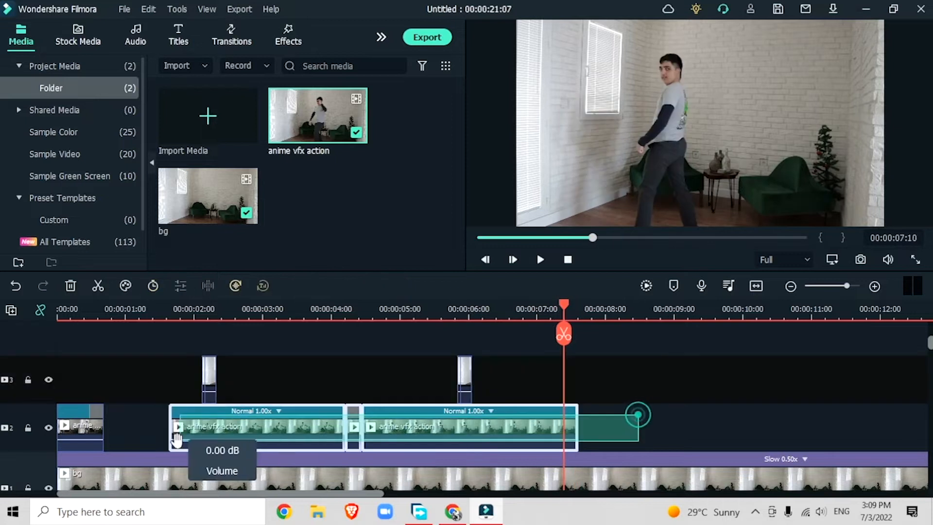
pyautogui.moveTo(227, 422); pyautogui.dragTo(164, 430)
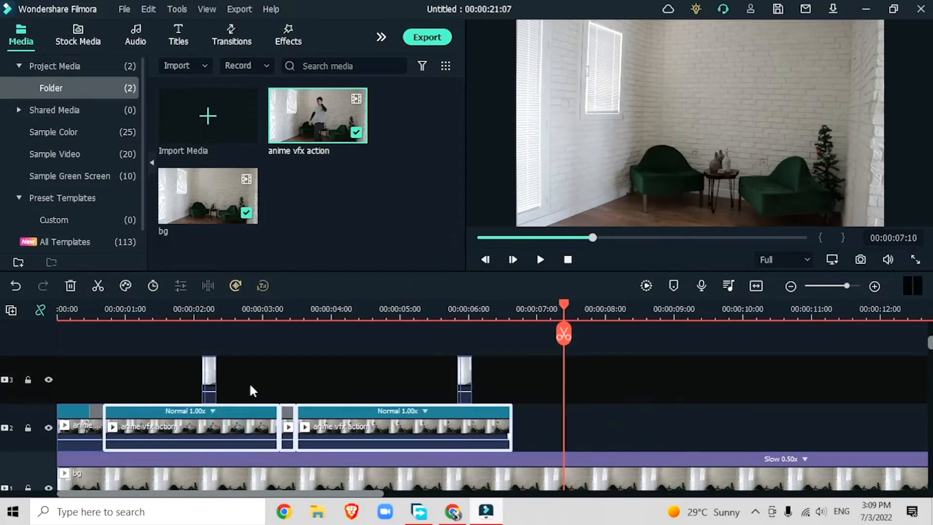
# - Move the two groups of short slices from track 3 up to a new track 4, keeping their times
pyautogui.click(86, 311)
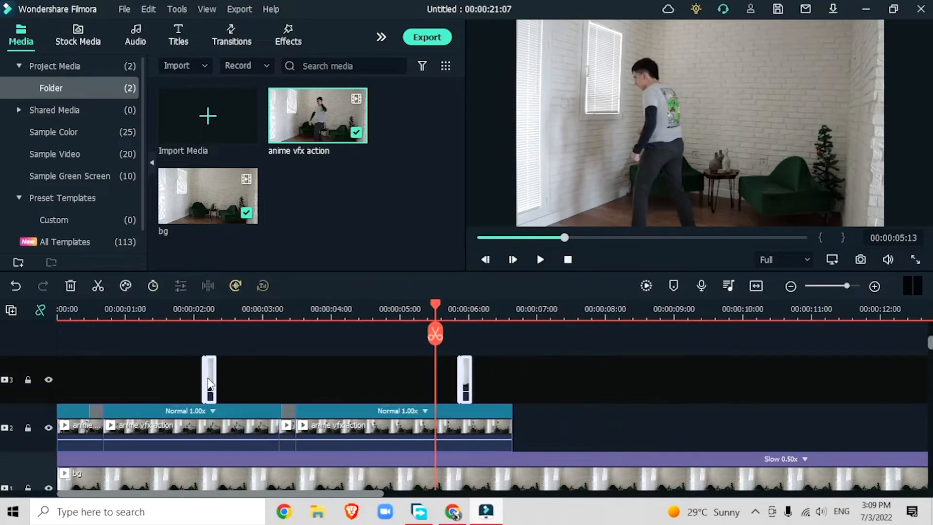
pyautogui.moveTo(210, 384); pyautogui.dragTo(204, 343)
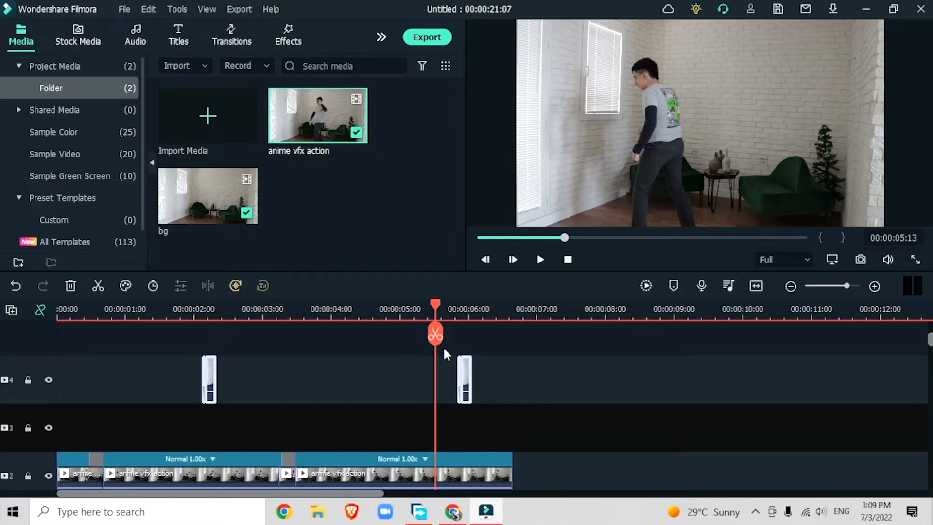
pyautogui.click(458, 309)
pyautogui.click(466, 309)
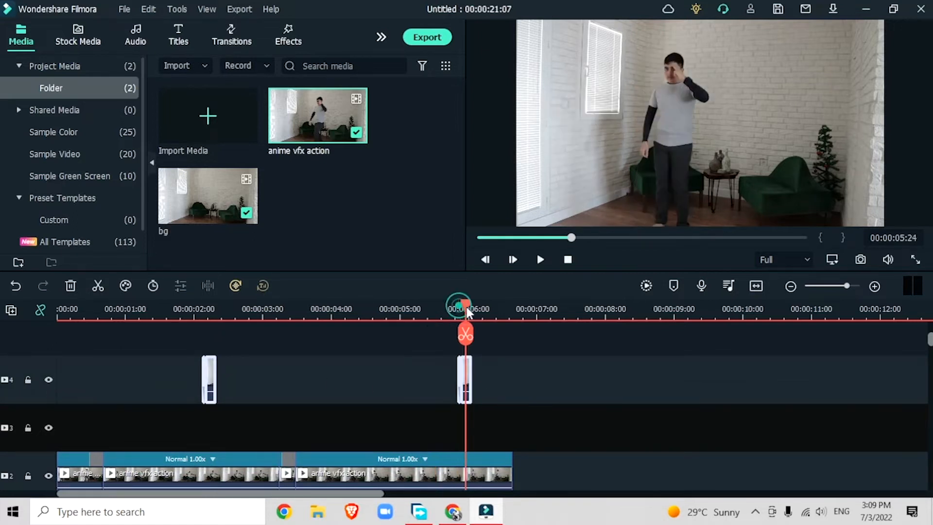
# - Move the three normal-speed anime vfx action clips up to track 3, leaving only the freeze-frame slices on track 2
pyautogui.click(90, 416)
pyautogui.scroll(-2, 468, 445)
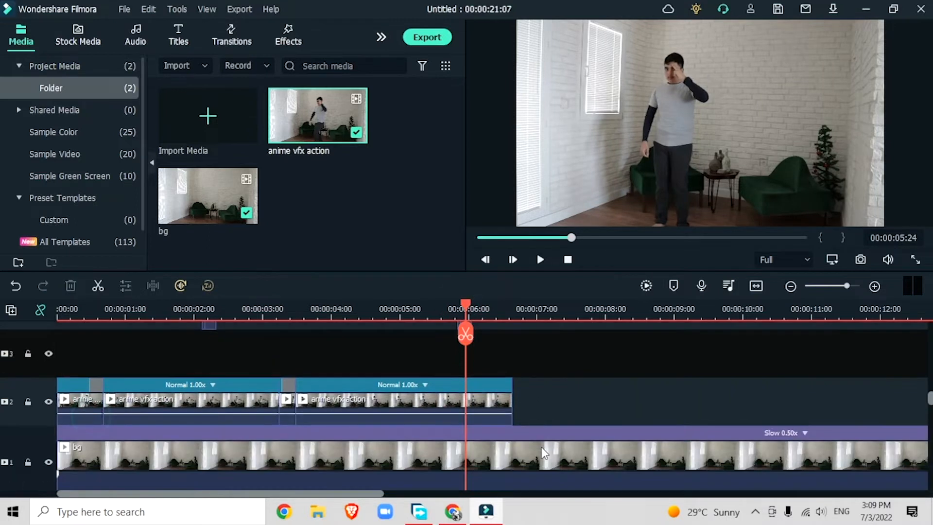
pyautogui.click(375, 407)
pyautogui.moveTo(384, 406); pyautogui.dragTo(371, 384)
pyautogui.moveTo(171, 404); pyautogui.dragTo(175, 371)
pyautogui.click(94, 404)
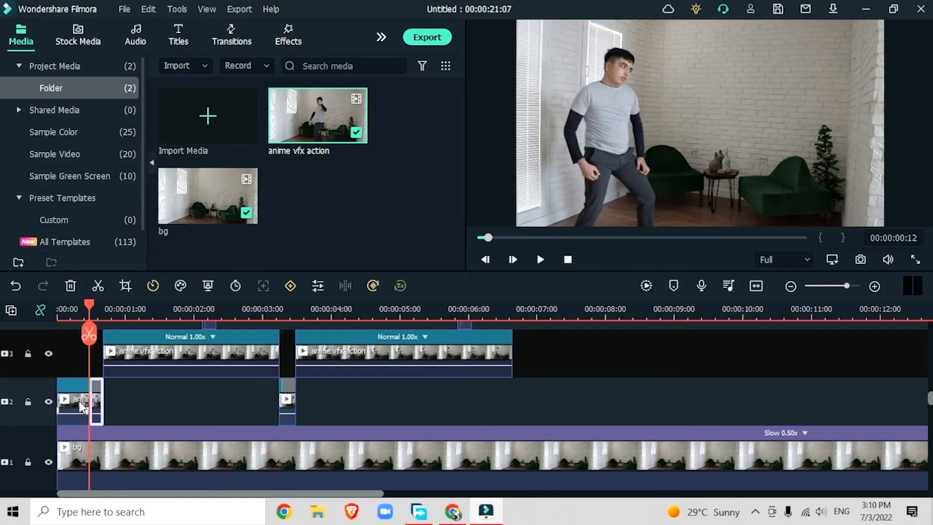
pyautogui.moveTo(72, 401); pyautogui.dragTo(68, 354)
pyautogui.click(138, 458)
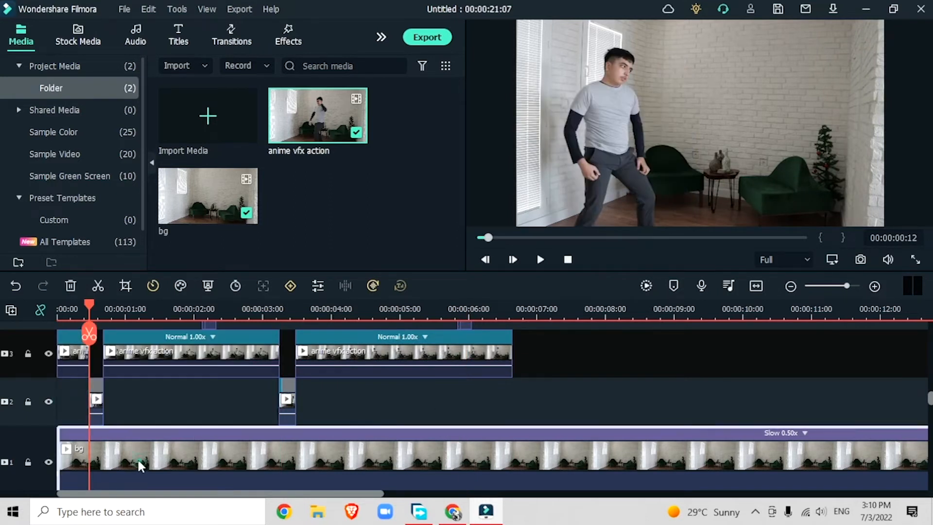
pyautogui.scroll(-1, 358, 420)
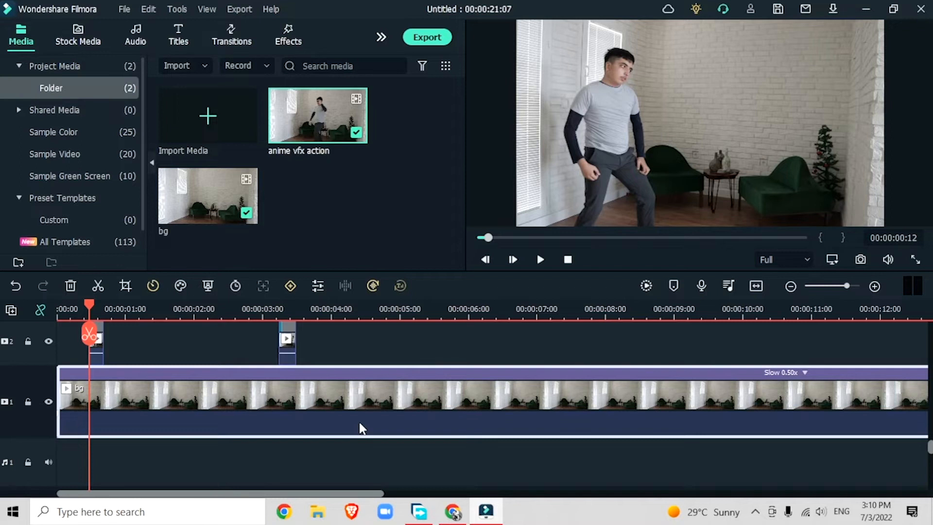
pyautogui.scroll(2, 357, 420)
# - Apply a Rectangle mask around the actor on the first freeze-frame slice, with position X -58.4, Y -8.6, width 39.15 and blur strength 13.82
pyautogui.click(89, 308)
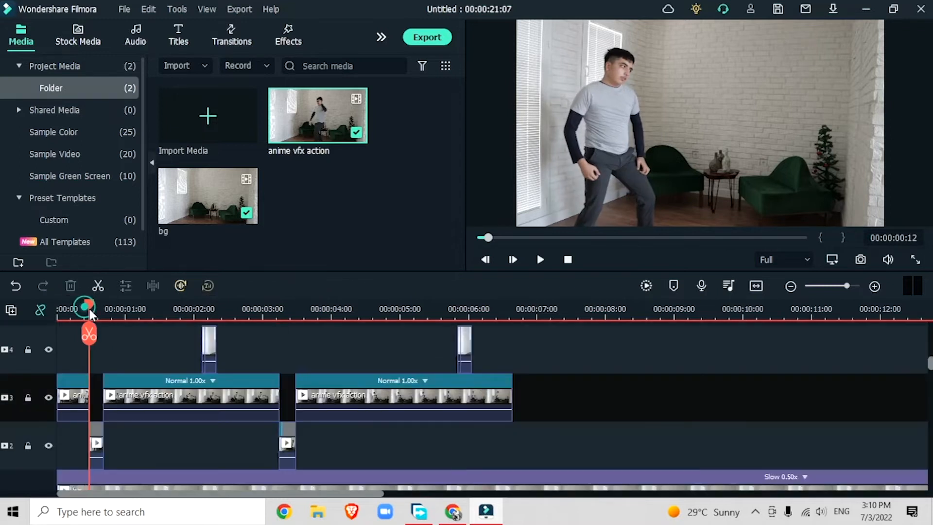
pyautogui.click(95, 445)
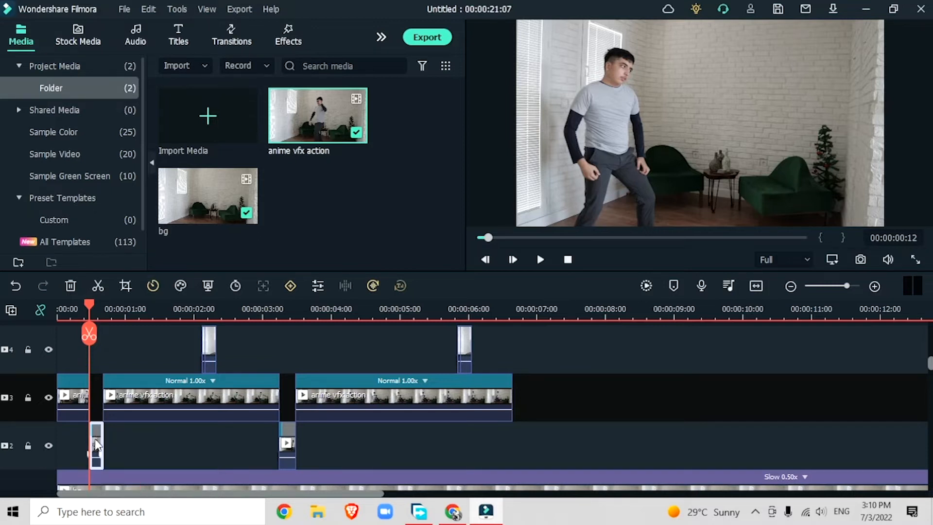
pyautogui.doubleClick(95, 445)
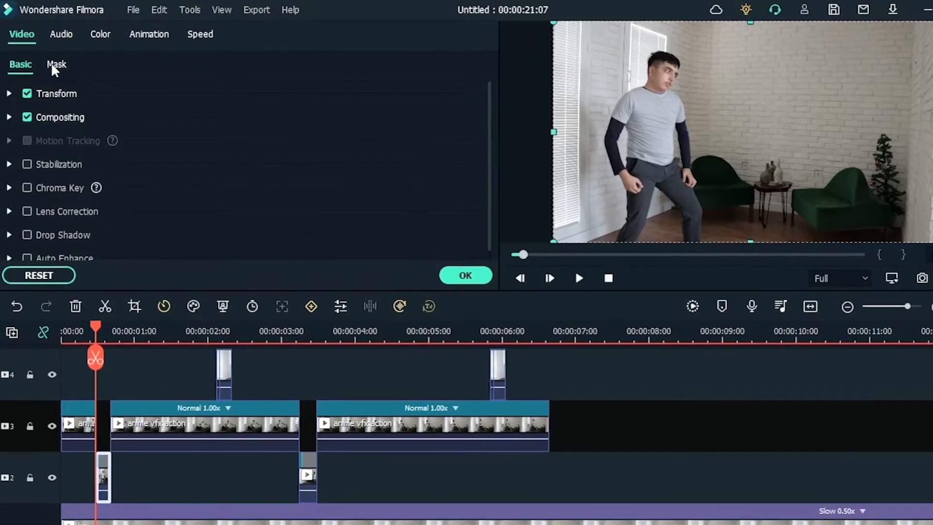
pyautogui.click(52, 58)
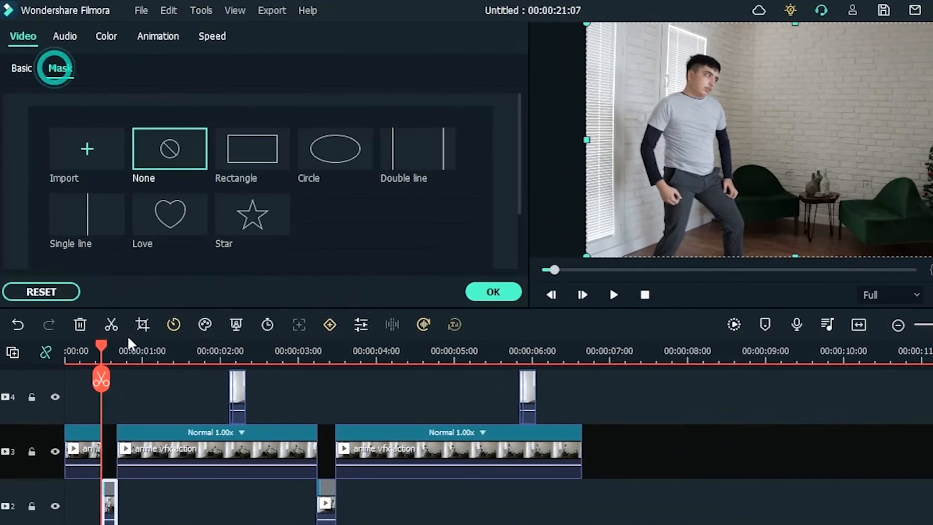
pyautogui.click(106, 348)
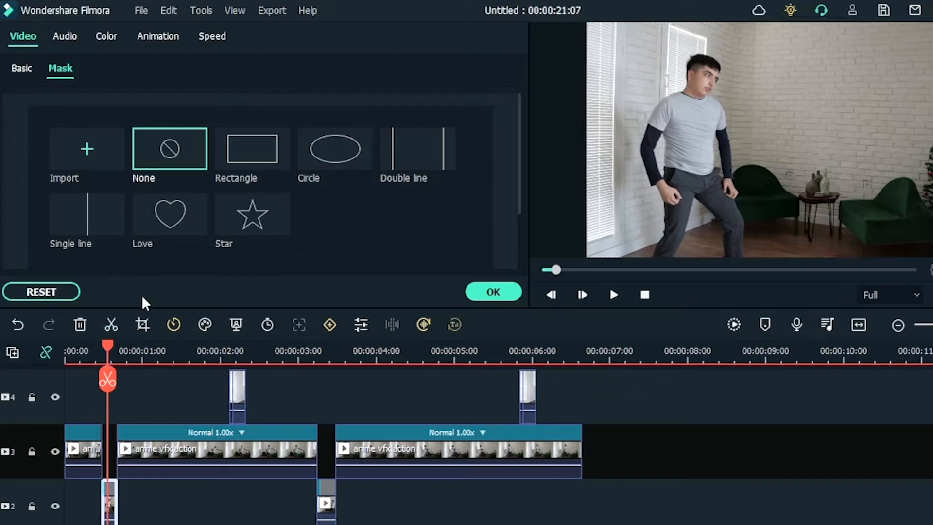
pyautogui.click(254, 150)
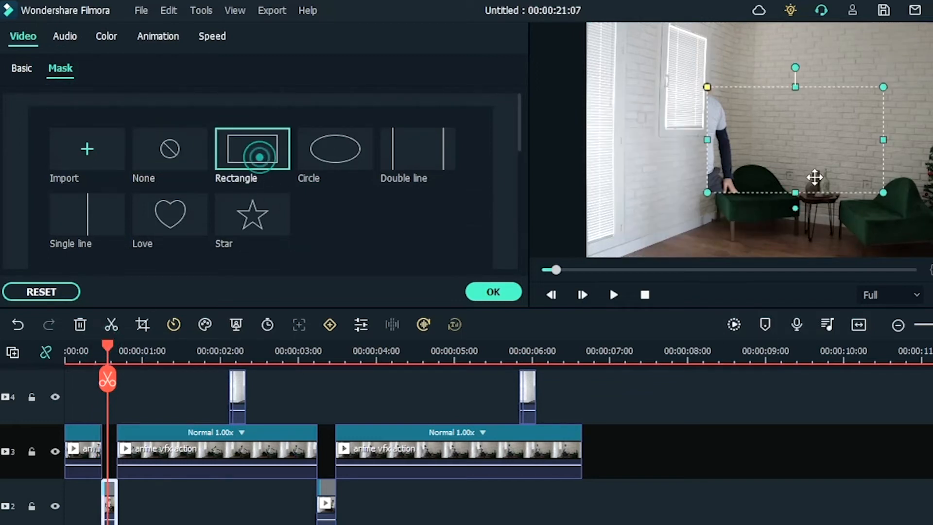
pyautogui.moveTo(802, 175); pyautogui.dragTo(704, 208)
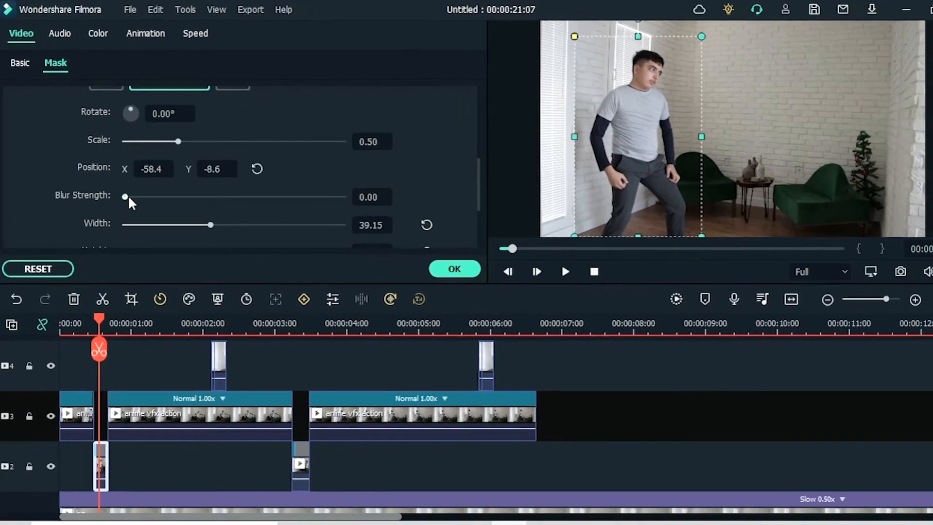
pyautogui.moveTo(130, 203); pyautogui.dragTo(159, 208)
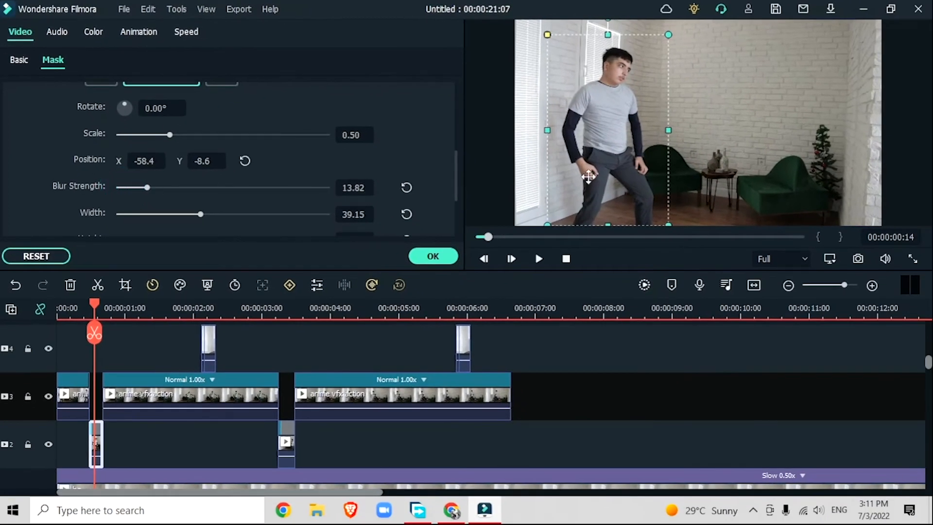
pyautogui.click(433, 256)
# - Extend the start of the second anime vfx action clip on track 3 to 00:00:00:16, overlapping the end of the first freeze frame
pyautogui.click(248, 314)
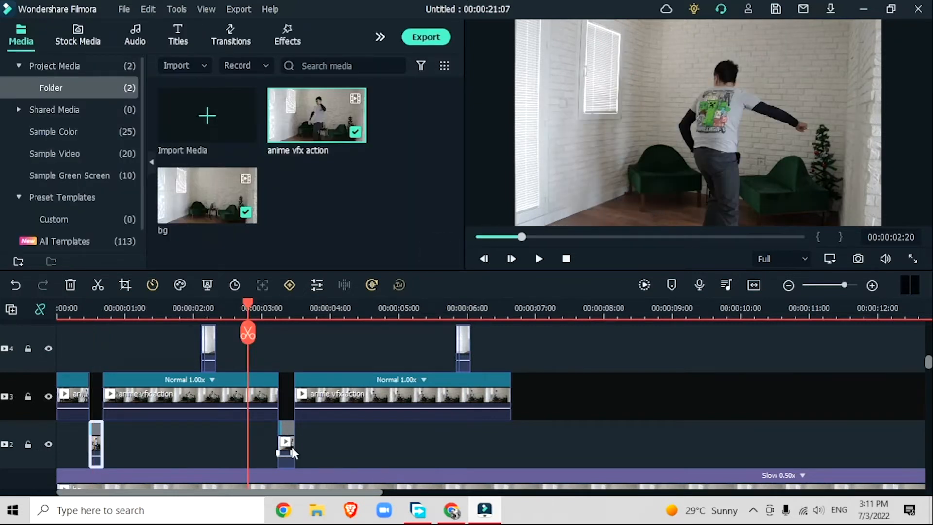
pyautogui.click(286, 445)
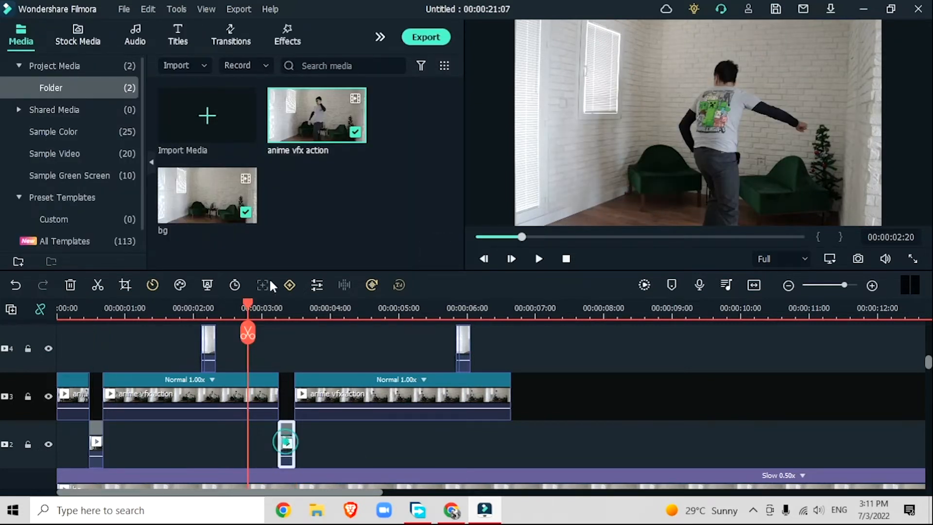
pyautogui.moveTo(283, 310); pyautogui.dragTo(90, 311)
pyautogui.click(872, 286)
pyautogui.click(872, 285)
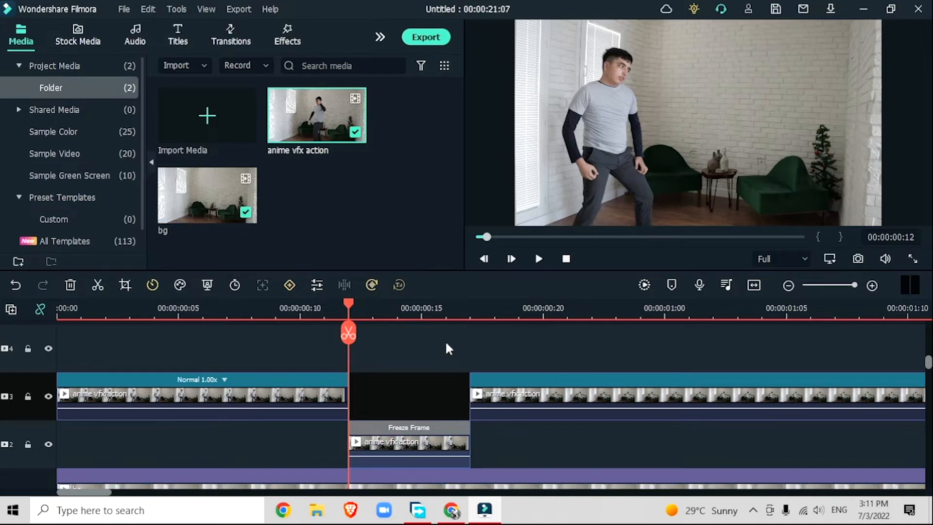
pyautogui.click(470, 308)
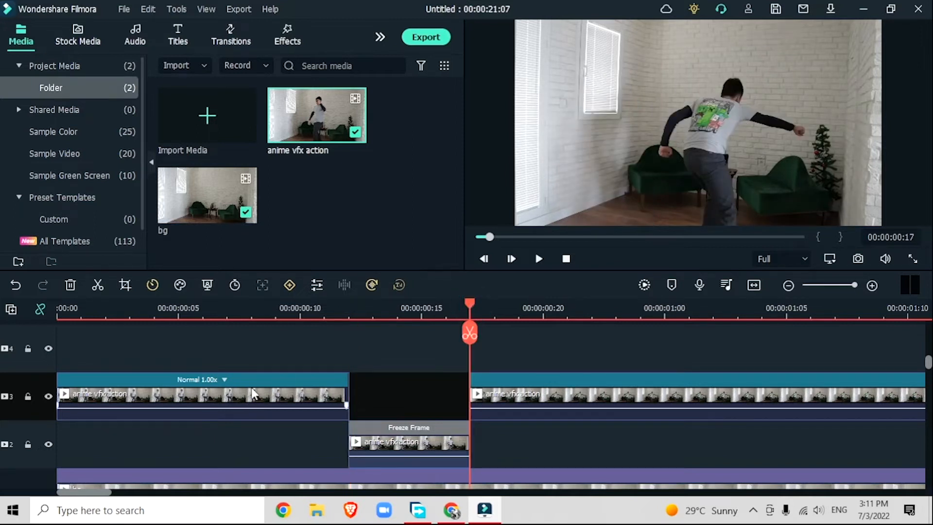
pyautogui.click(348, 309)
pyautogui.click(527, 392)
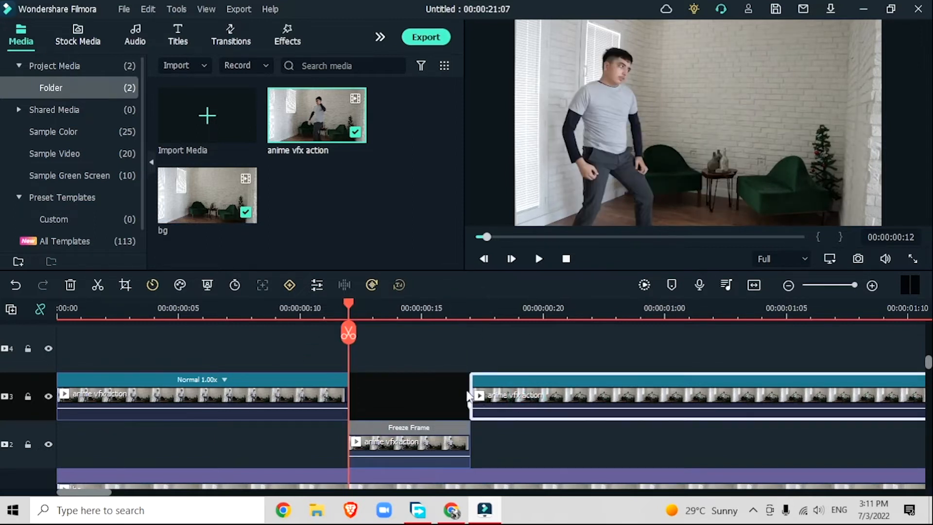
pyautogui.moveTo(466, 392); pyautogui.dragTo(447, 392)
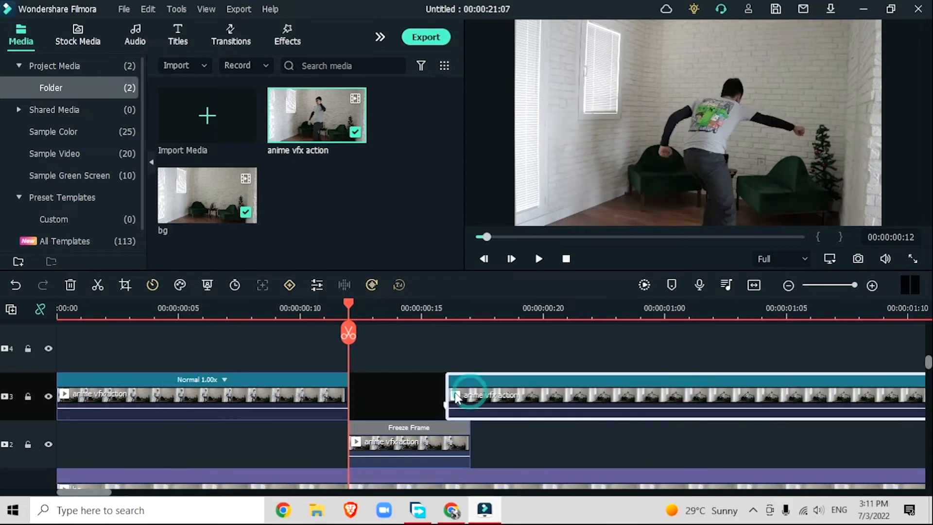
# - Lower the opacity of the second anime vfx action clip on track 3 to 46.35%
pyautogui.click(452, 300)
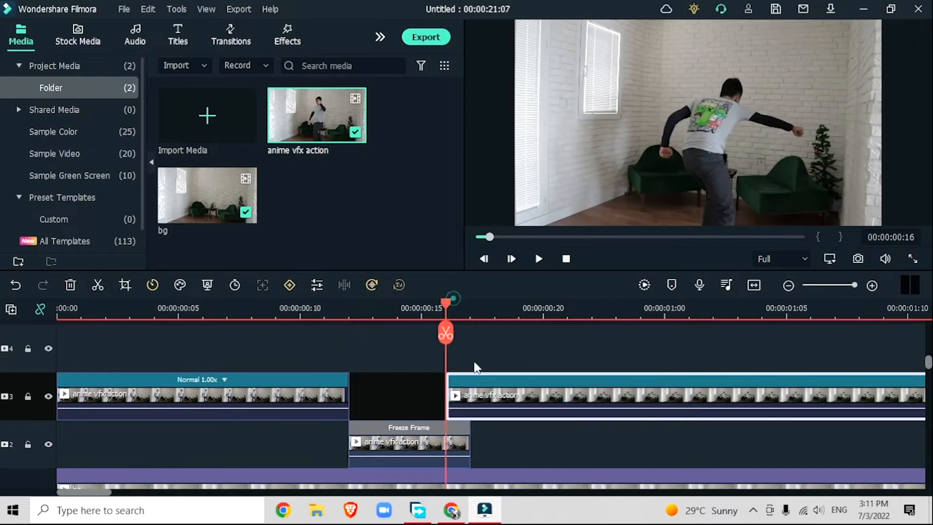
pyautogui.doubleClick(474, 395)
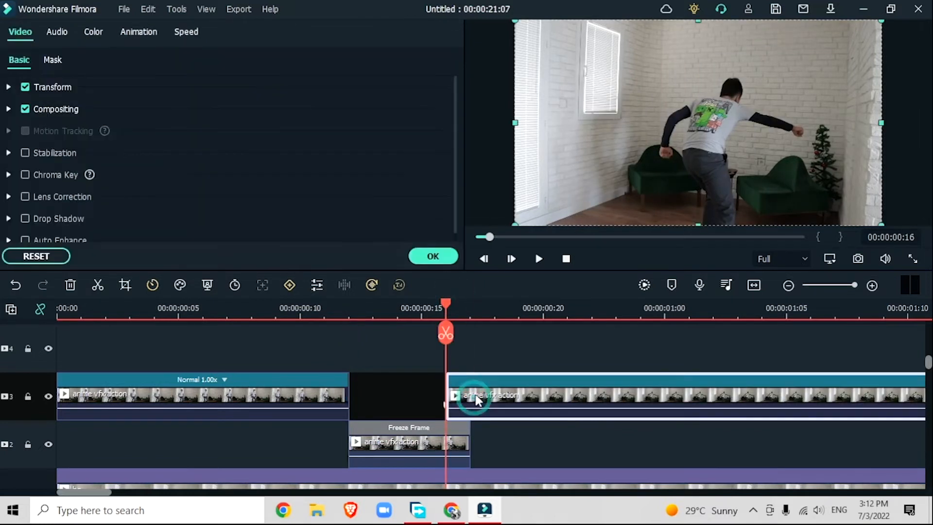
pyautogui.click(9, 88)
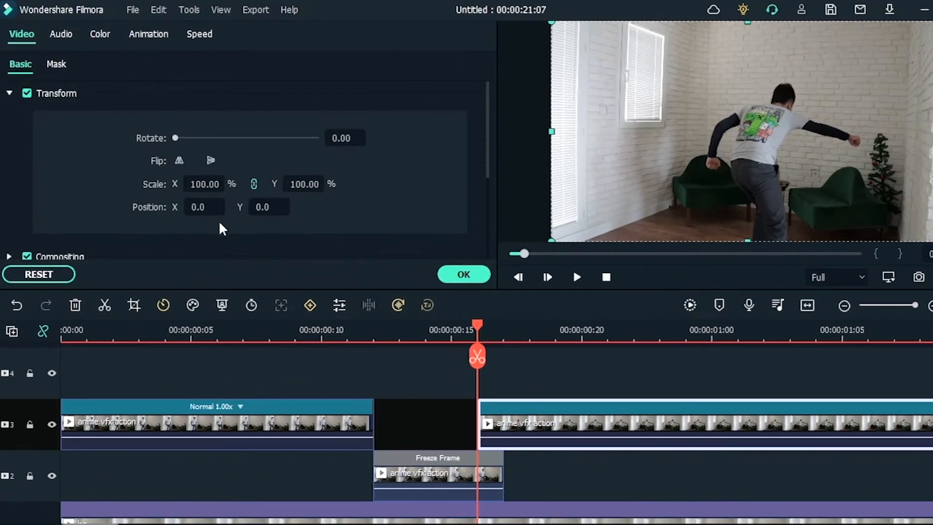
pyautogui.scroll(-3, 383, 172)
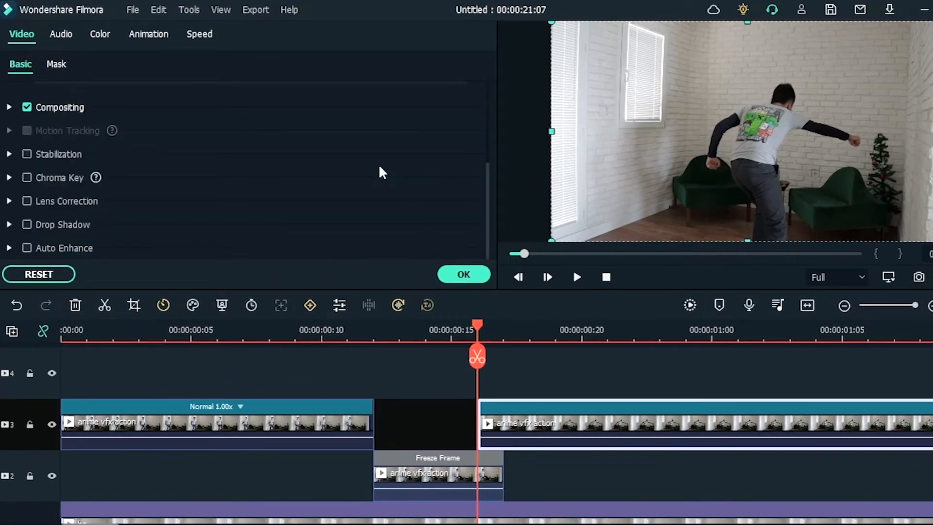
pyautogui.click(6, 109)
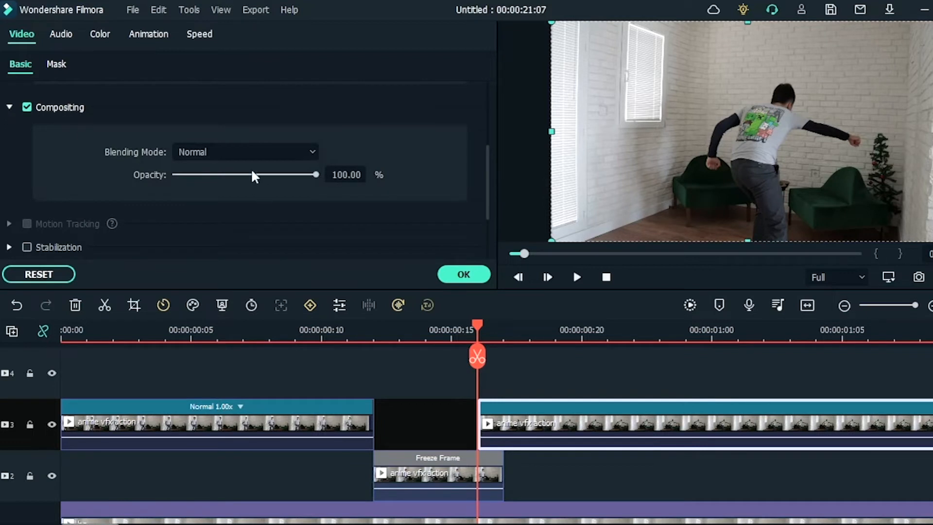
pyautogui.moveTo(252, 175); pyautogui.dragTo(240, 175)
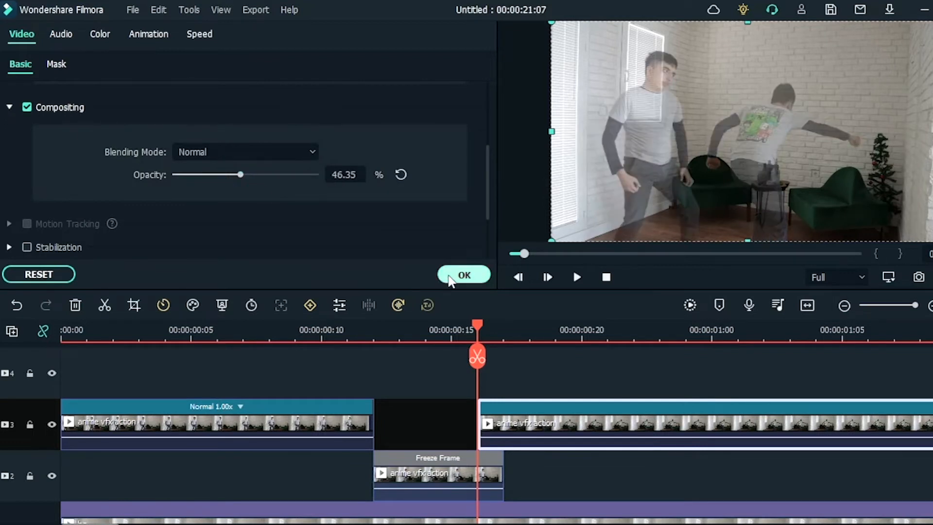
pyautogui.click(450, 277)
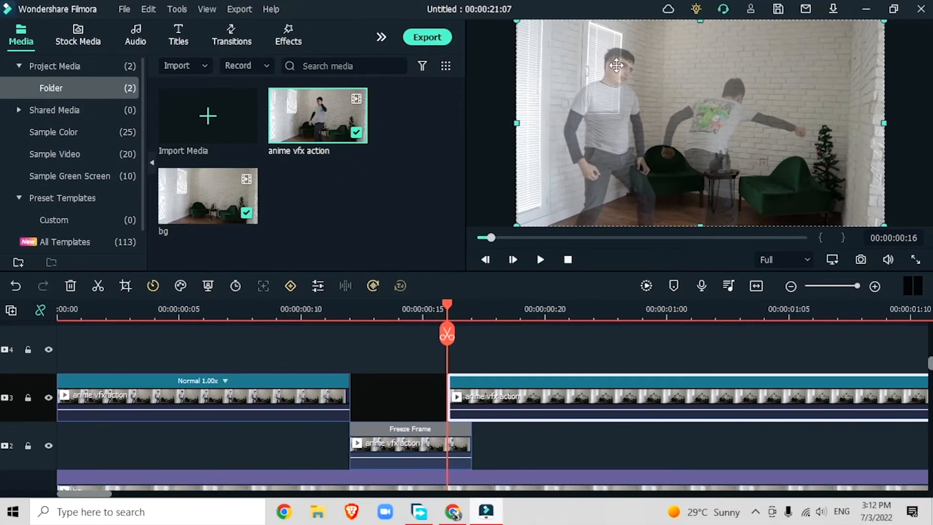
# - Add a custom animation keyframe at the start of the first freeze frame, at 00:00:00:12, keeping the default transform values
pyautogui.click(350, 314)
pyautogui.doubleClick(378, 445)
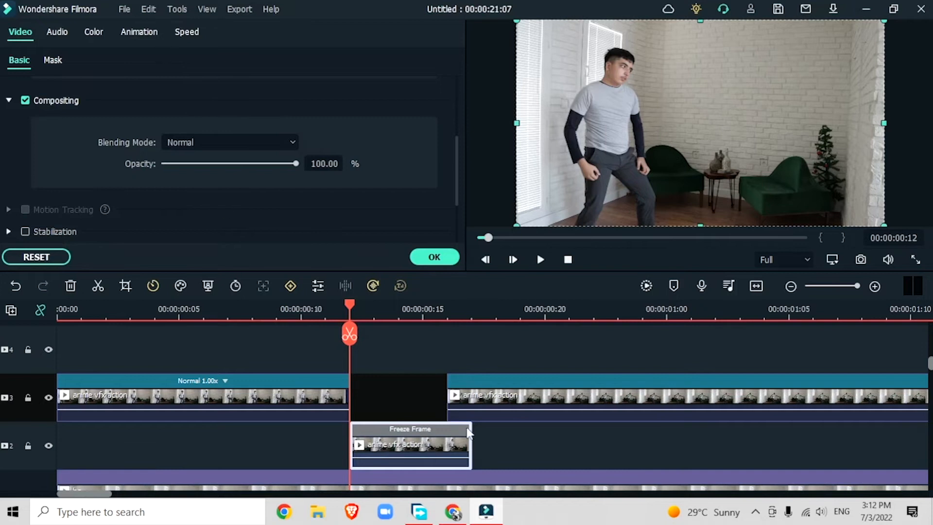
pyautogui.click(139, 32)
pyautogui.click(70, 59)
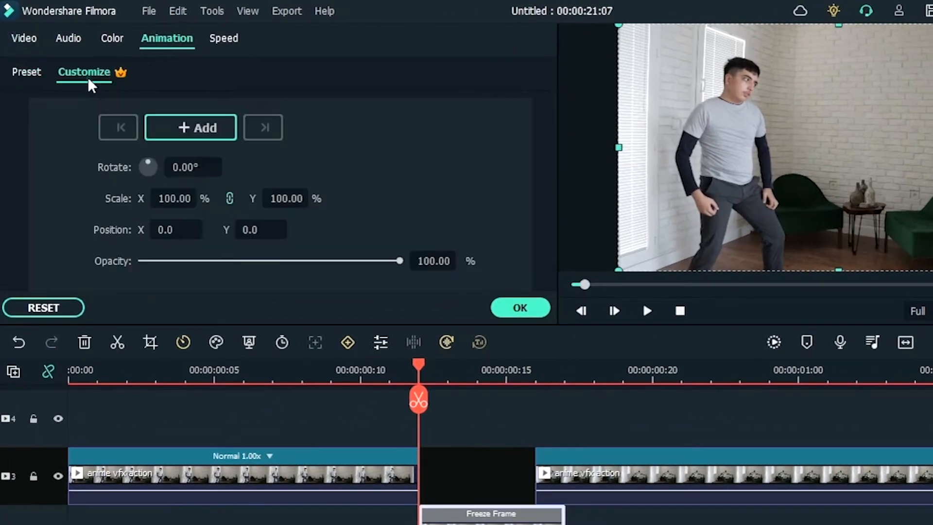
pyautogui.click(187, 138)
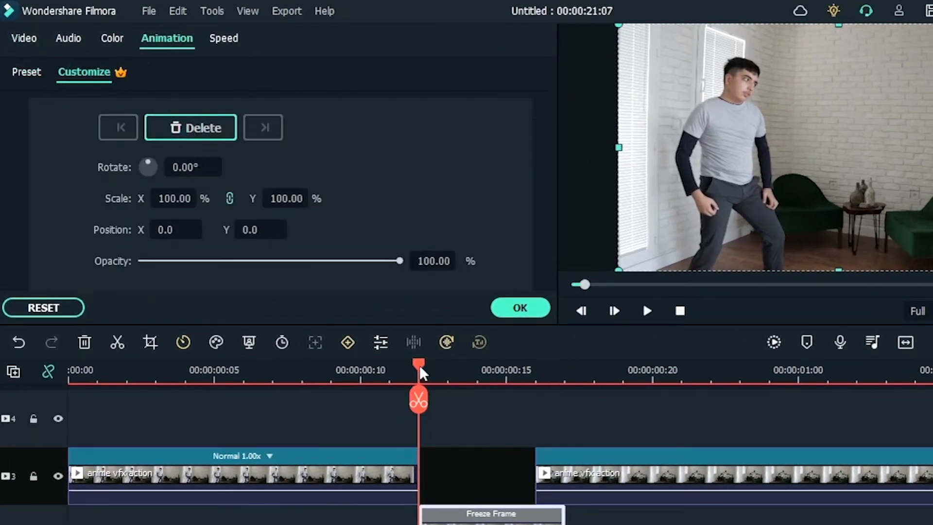
# - Create a second freeze-frame keyframe at 00:00:00:16 with scale 92% and position X 185, Y -36, aligning the actor with the next clip's pose
pyautogui.moveTo(419, 369); pyautogui.dragTo(535, 416)
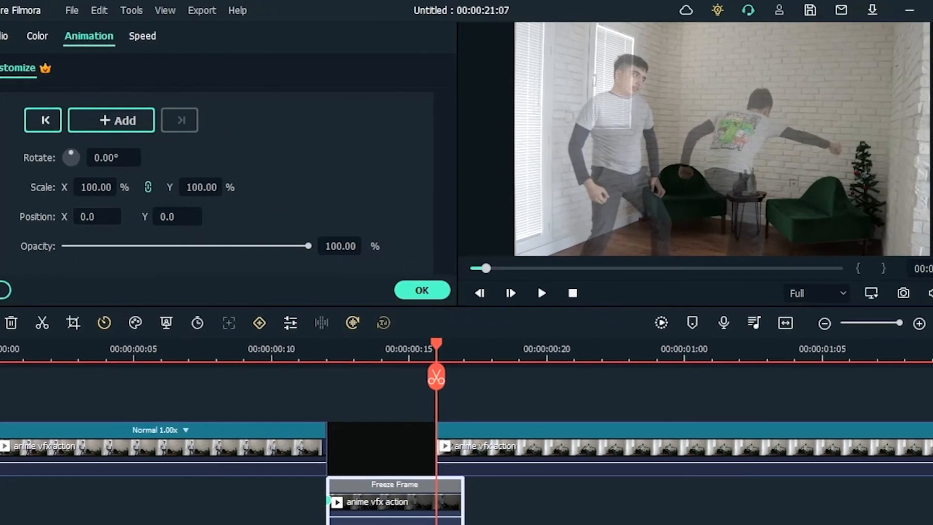
pyautogui.moveTo(165, 230); pyautogui.dragTo(182, 217)
pyautogui.moveTo(96, 187); pyautogui.dragTo(92, 187)
pyautogui.moveTo(165, 217); pyautogui.dragTo(147, 217)
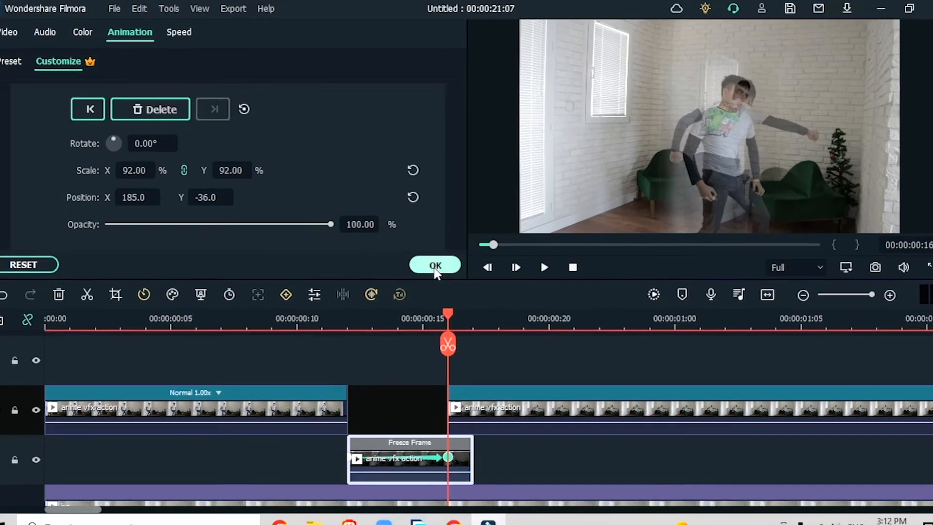
pyautogui.click(435, 265)
# - Restore the second anime vfx action clip on track 3 to full opacity
pyautogui.doubleClick(534, 408)
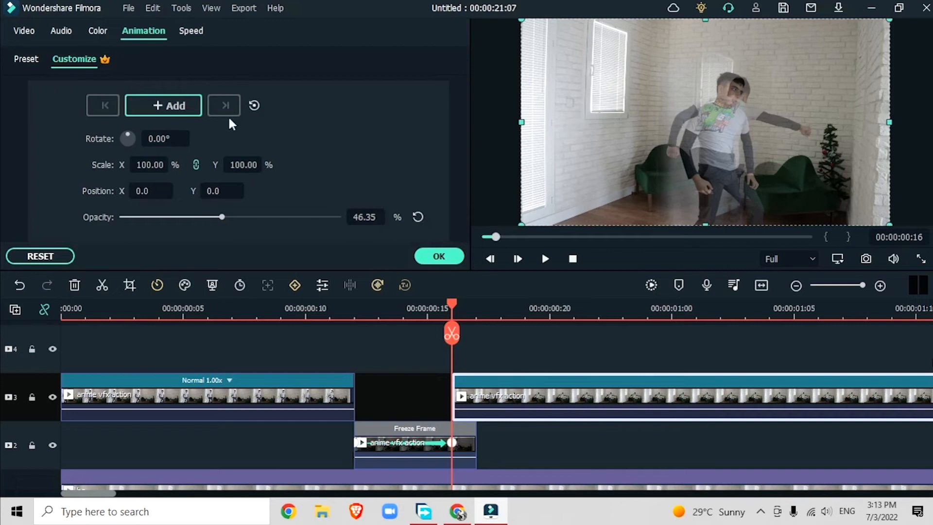
pyautogui.click(21, 31)
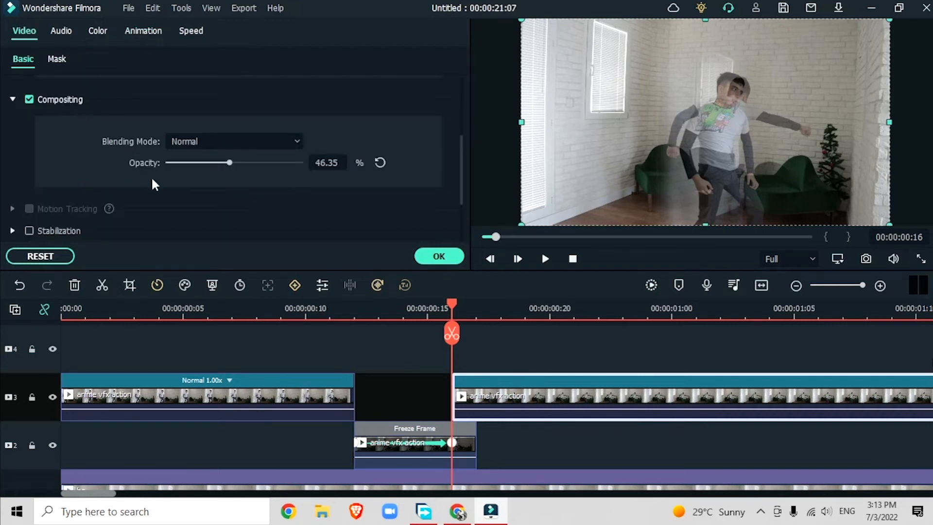
# - Shorten the freeze frame by one frame and move its second keyframe and the next track 3 clip's start to 00:00:00:15
pyautogui.click(451, 450)
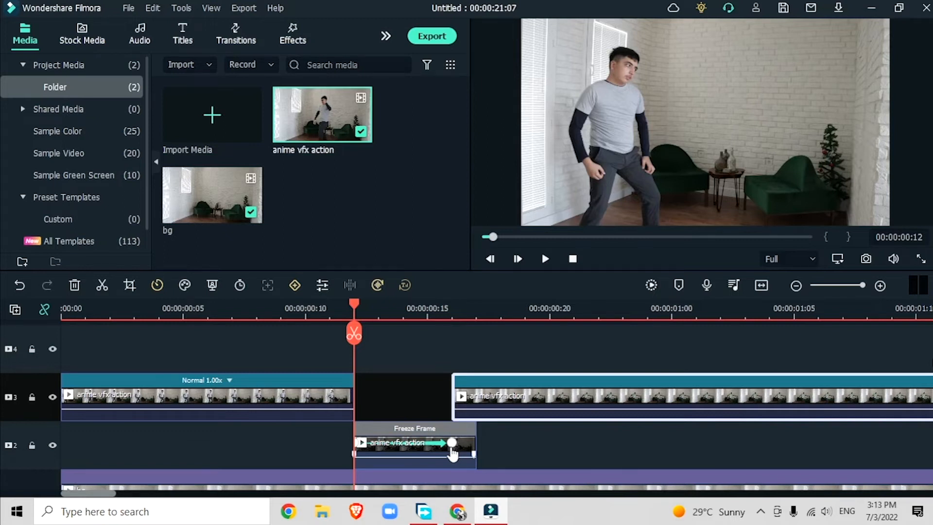
pyautogui.moveTo(452, 454); pyautogui.dragTo(427, 452)
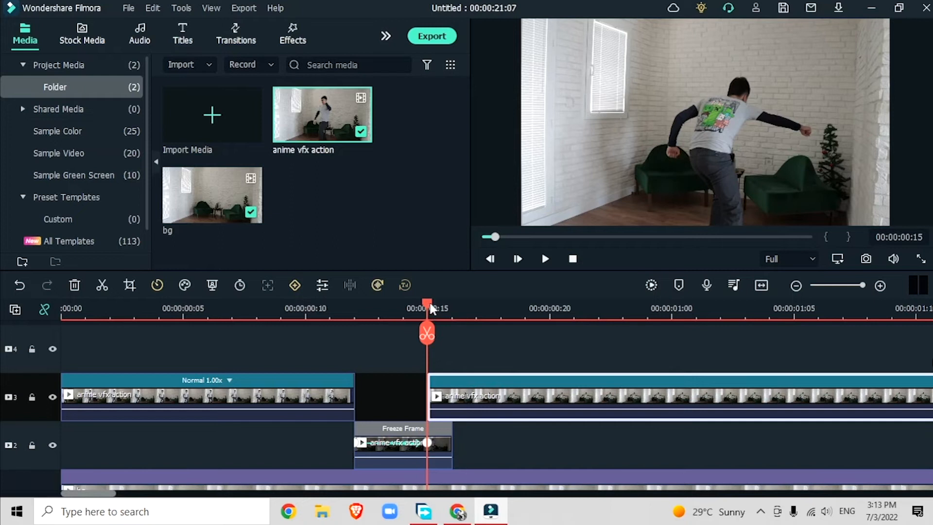
pyautogui.moveTo(430, 298); pyautogui.dragTo(403, 300)
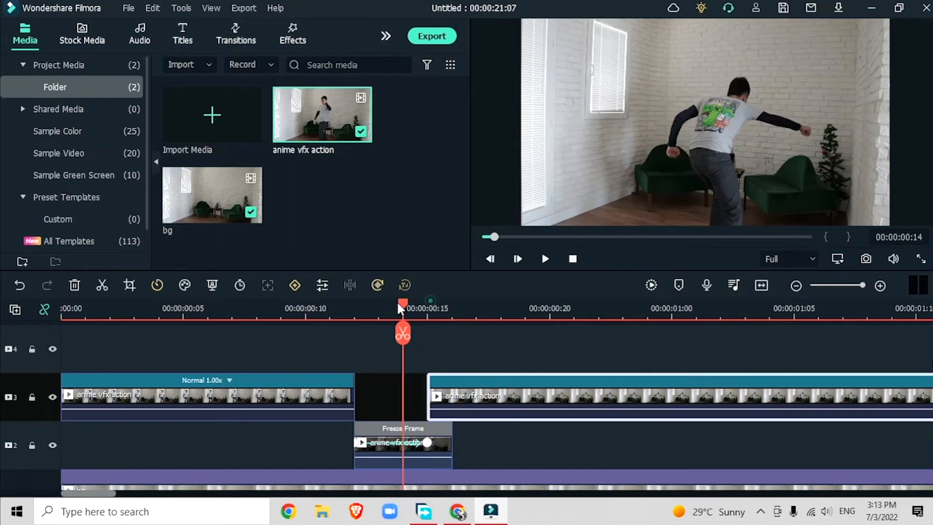
# - Find the Rotate Blur effect and apply it to the first freeze frame on track 2
pyautogui.click(292, 39)
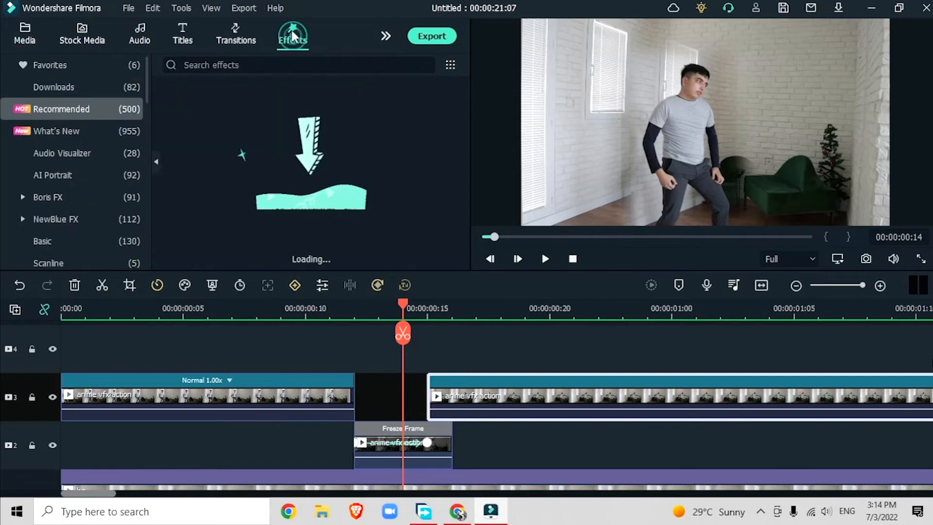
pyautogui.click(270, 66)
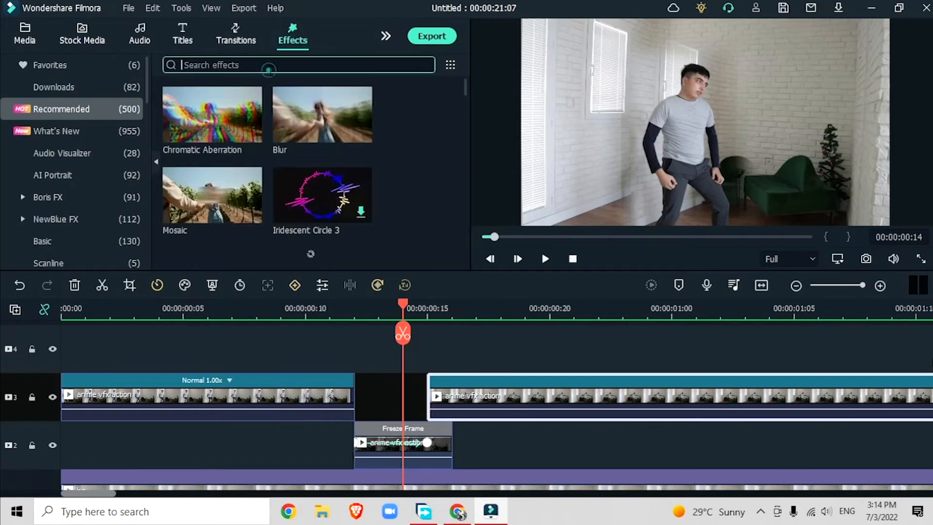
pyautogui.write('rotate blur')
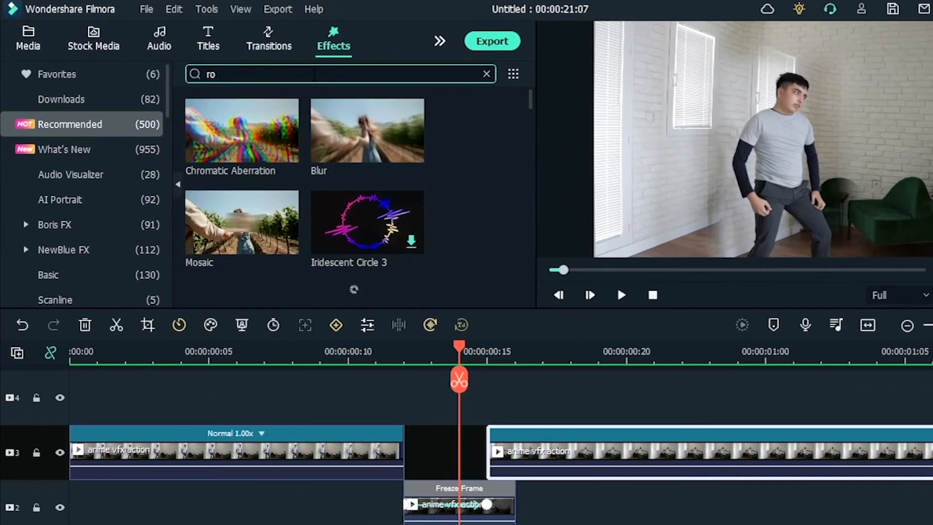
pyautogui.moveTo(223, 135)
pyautogui.mouseDown()
pyautogui.moveTo(365, 479)
pyautogui.moveTo(446, 507)
pyautogui.mouseUp()
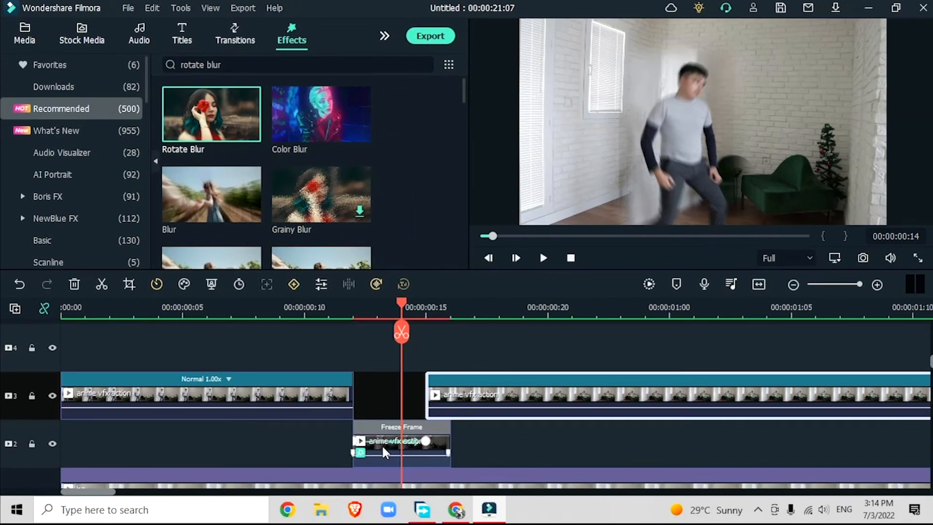
# - Set the first two Rotate Blur parameters on the freeze frame to 1.00 each
pyautogui.doubleClick(381, 444)
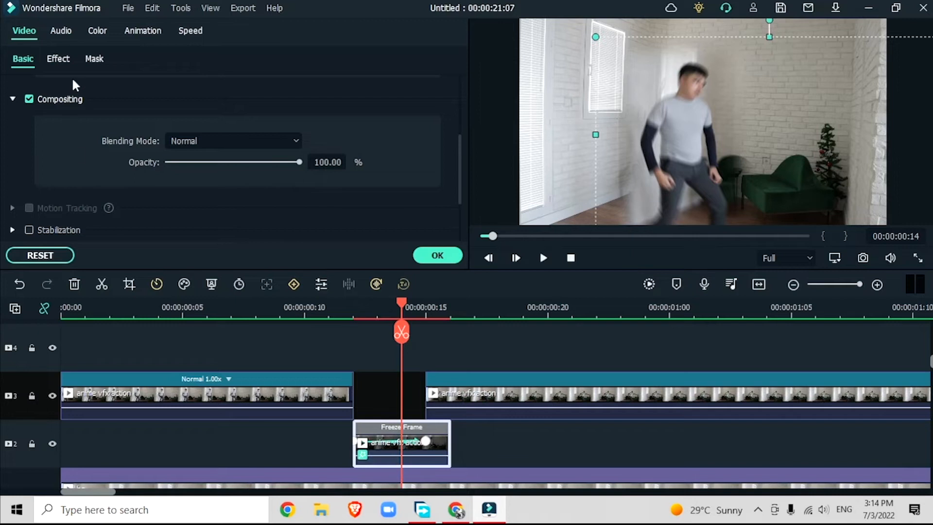
pyautogui.click(61, 60)
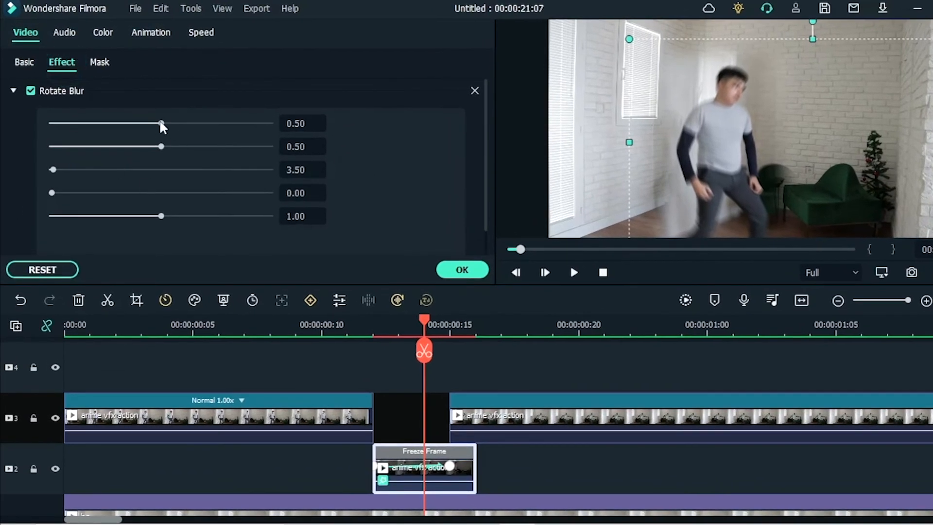
pyautogui.moveTo(162, 126); pyautogui.dragTo(270, 124)
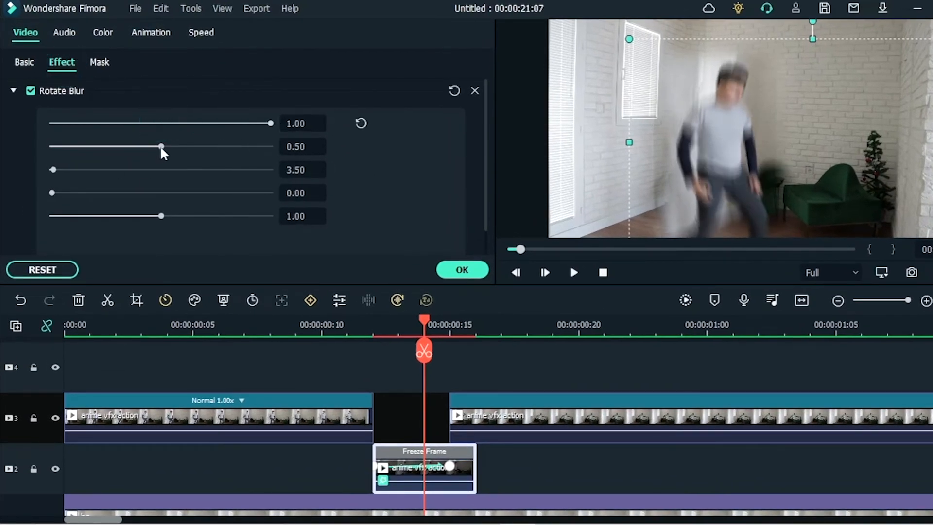
pyautogui.moveTo(161, 146); pyautogui.dragTo(271, 146)
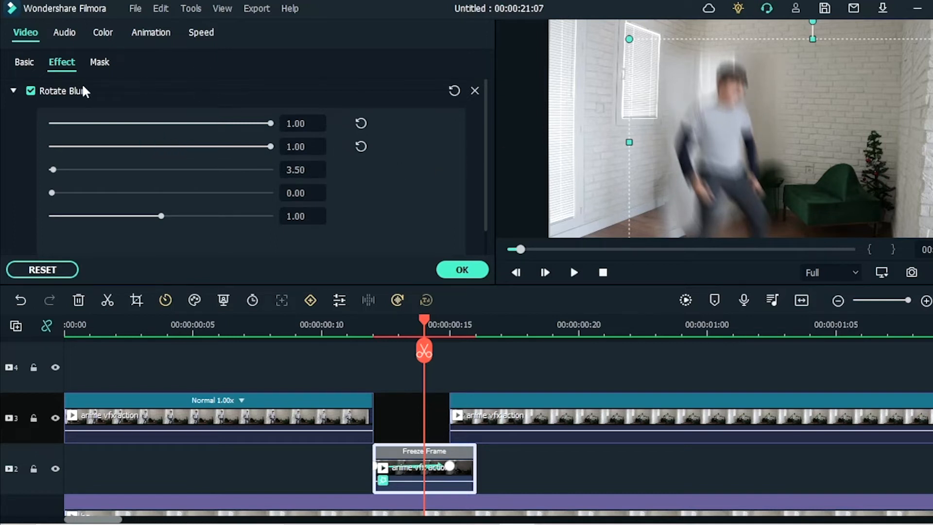
# - Adjust the width and corner radius of the rectangle mask on the first freeze frame
pyautogui.click(99, 64)
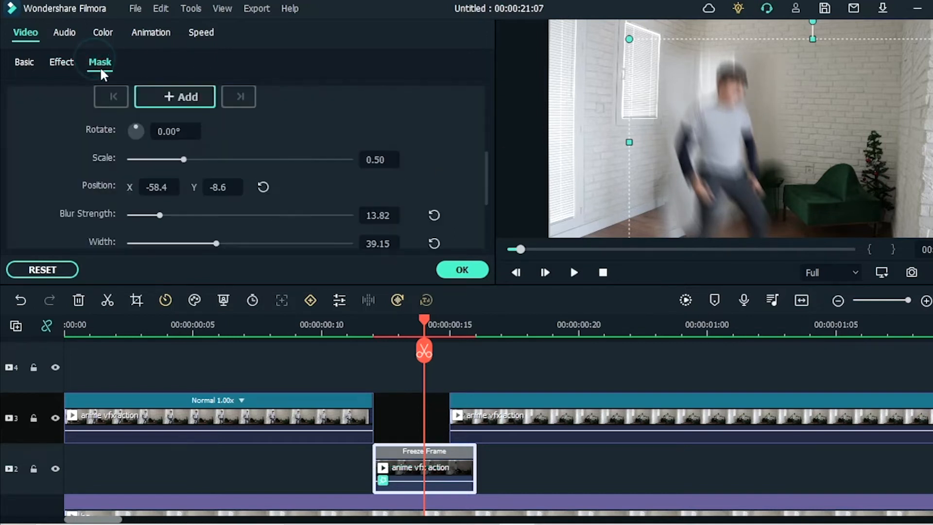
pyautogui.scroll(-3, 430, 148)
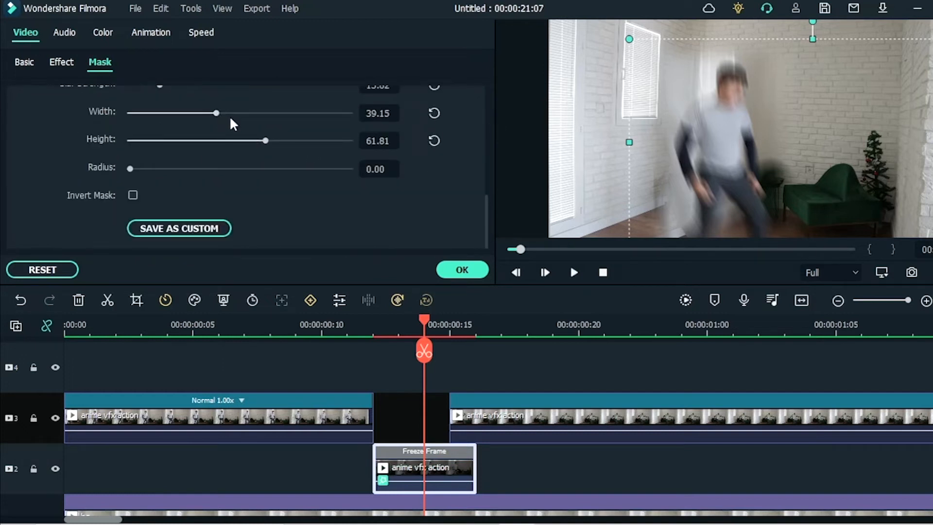
pyautogui.moveTo(217, 113); pyautogui.dragTo(233, 114)
pyautogui.scroll(3, 304, 142)
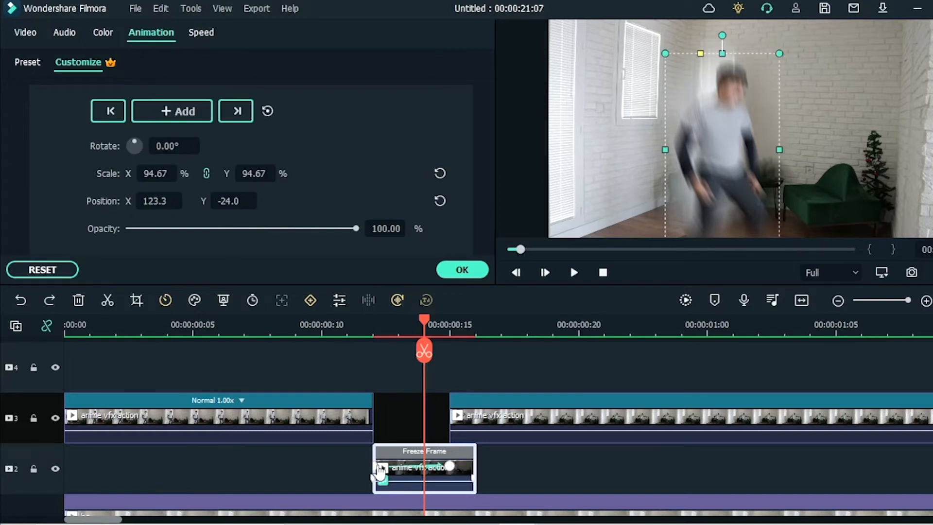
# - Unlink the first freeze frame's scale axes and set its X scale to 52% at the first keyframe
pyautogui.click(381, 468)
pyautogui.rightClick(379, 469)
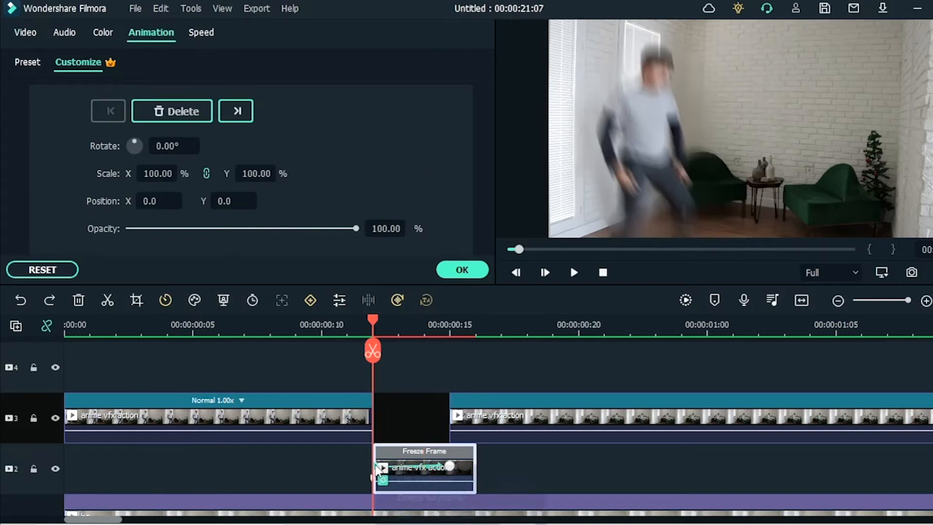
pyautogui.click(390, 480)
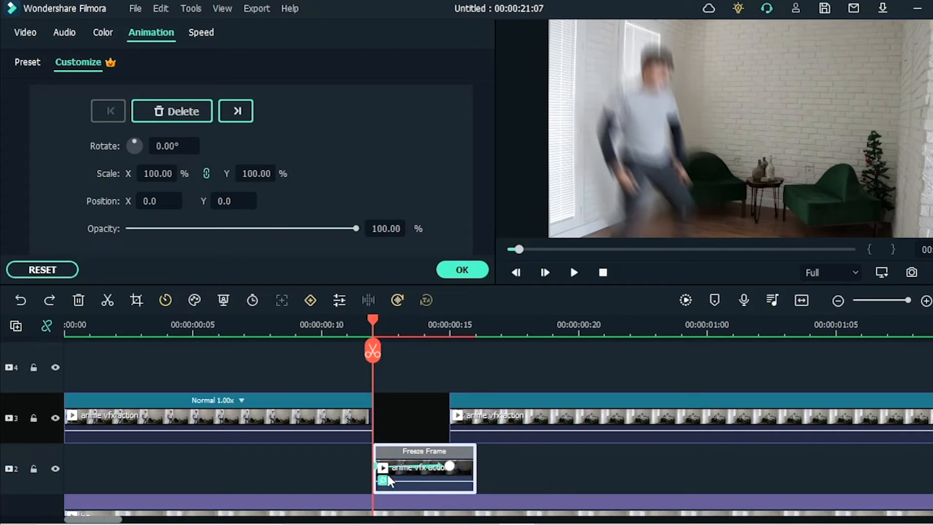
pyautogui.click(206, 173)
pyautogui.moveTo(160, 173); pyautogui.dragTo(152, 173)
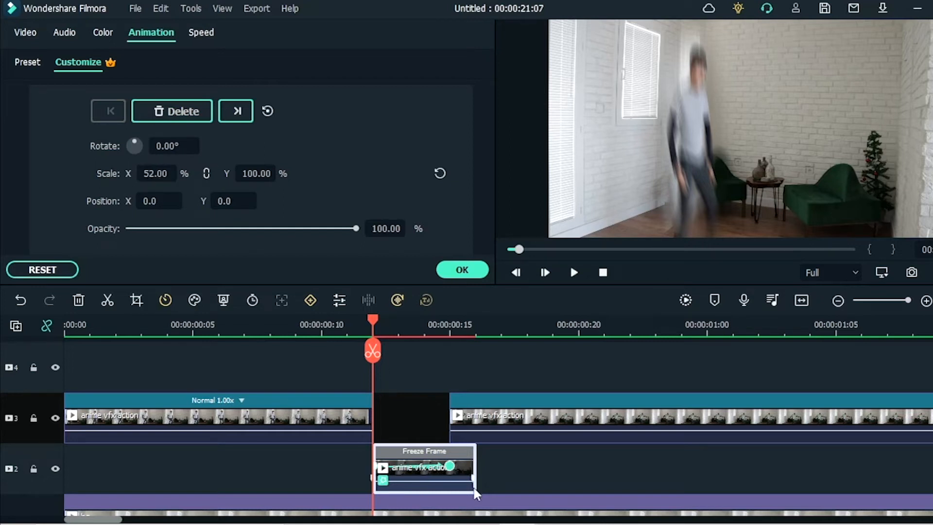
# - Set the first freeze frame's X scale to 61% at its second keyframe and apply the animation settings
pyautogui.rightClick(451, 467)
pyautogui.click(496, 479)
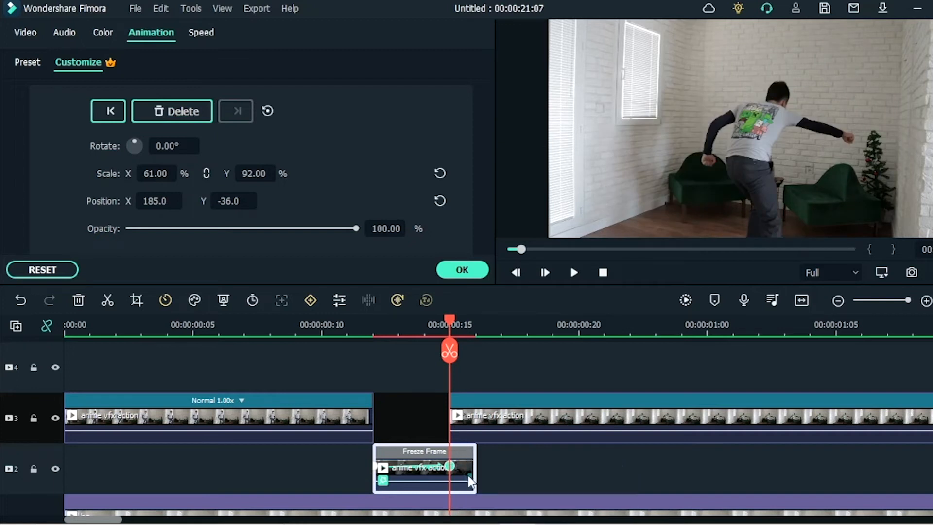
pyautogui.click(155, 174)
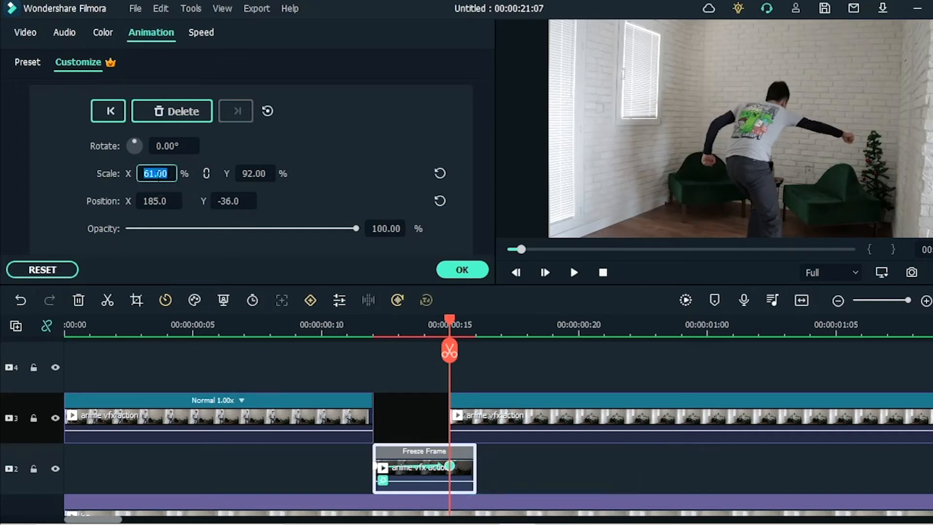
pyautogui.click(462, 269)
# - Move the freeze frames and action clips on tracks 2 and 3 up one track, together with the short slices above them
pyautogui.click(838, 300)
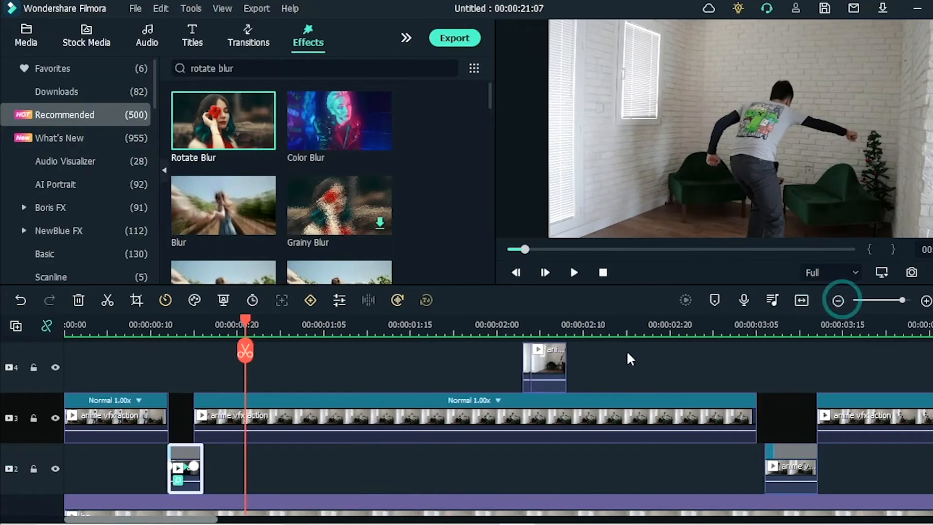
pyautogui.moveTo(244, 329); pyautogui.dragTo(748, 426)
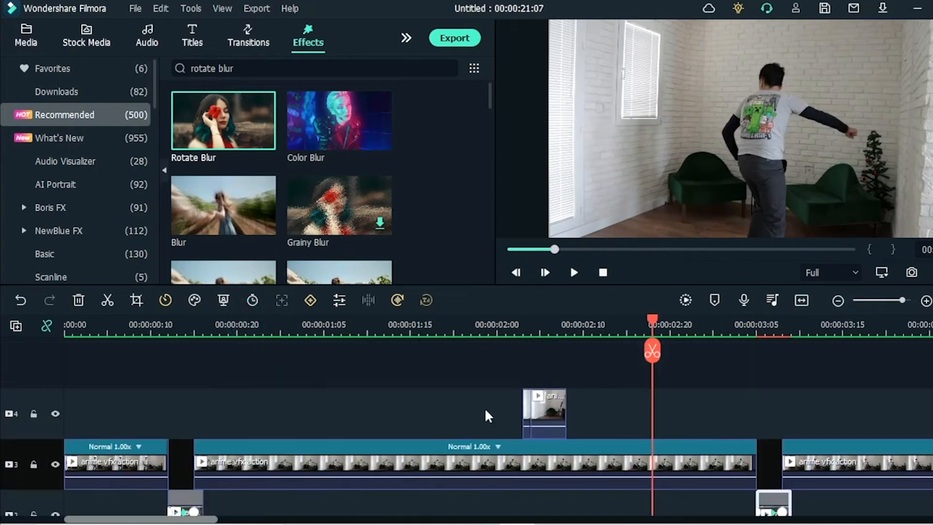
pyautogui.click(838, 300)
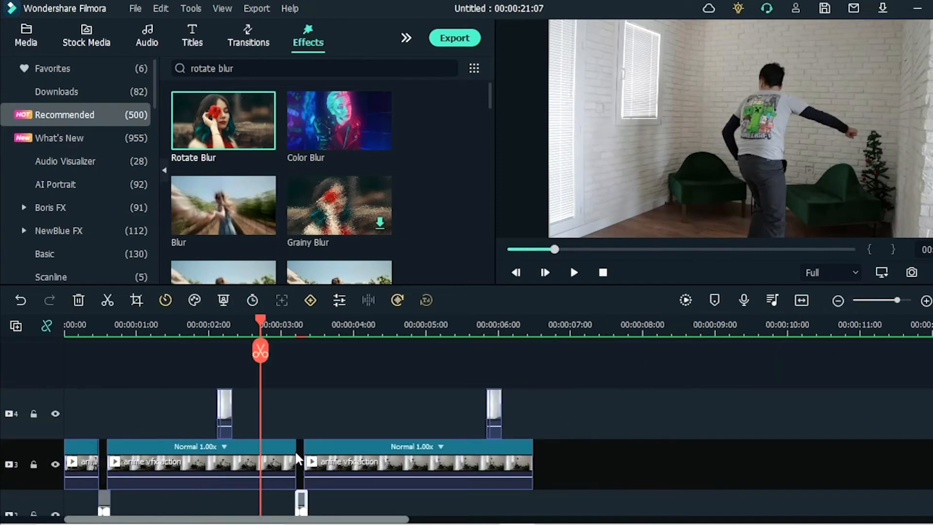
pyautogui.scroll(-3, 365, 438)
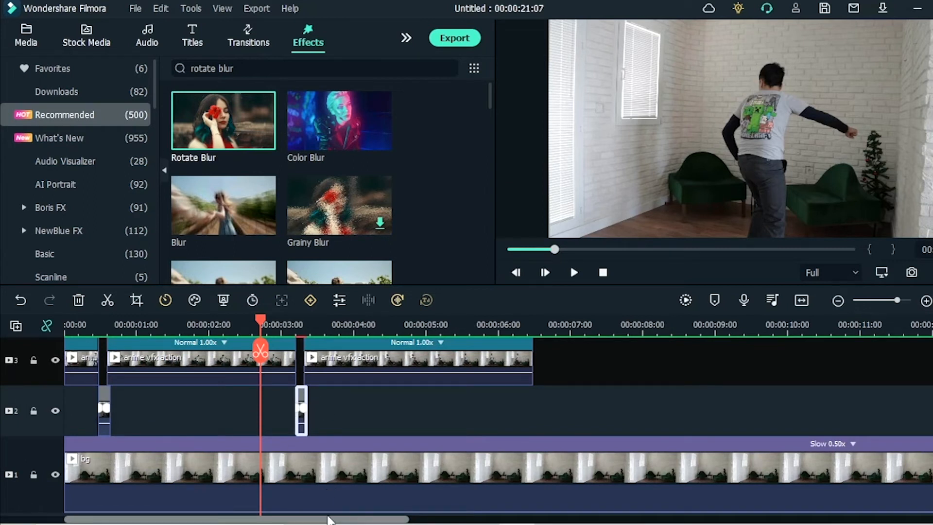
pyautogui.moveTo(567, 488); pyautogui.dragTo(77, 447)
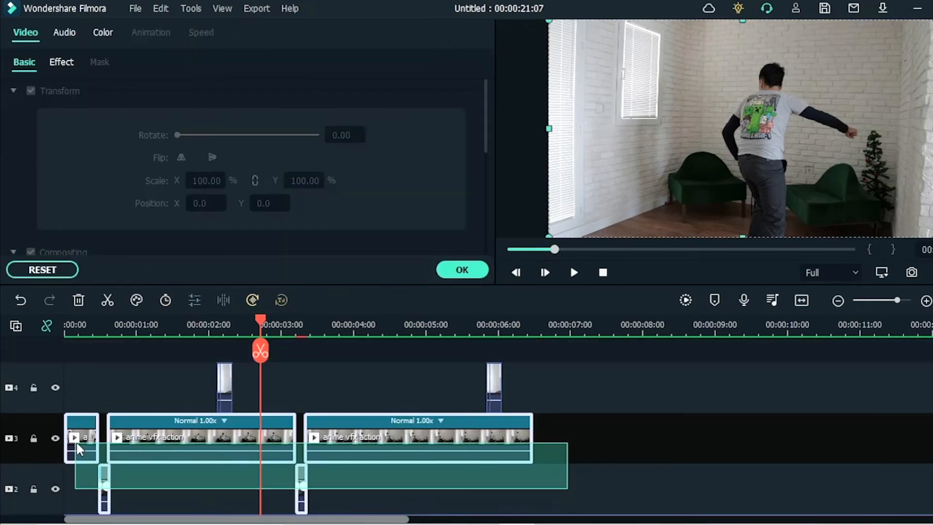
pyautogui.moveTo(598, 492); pyautogui.dragTo(77, 386)
pyautogui.moveTo(227, 441); pyautogui.dragTo(226, 393)
# - Move the short action slices from the uppermost track down to the empty track 2
pyautogui.moveTo(592, 381); pyautogui.dragTo(136, 391)
pyautogui.scroll(-2, 234, 506)
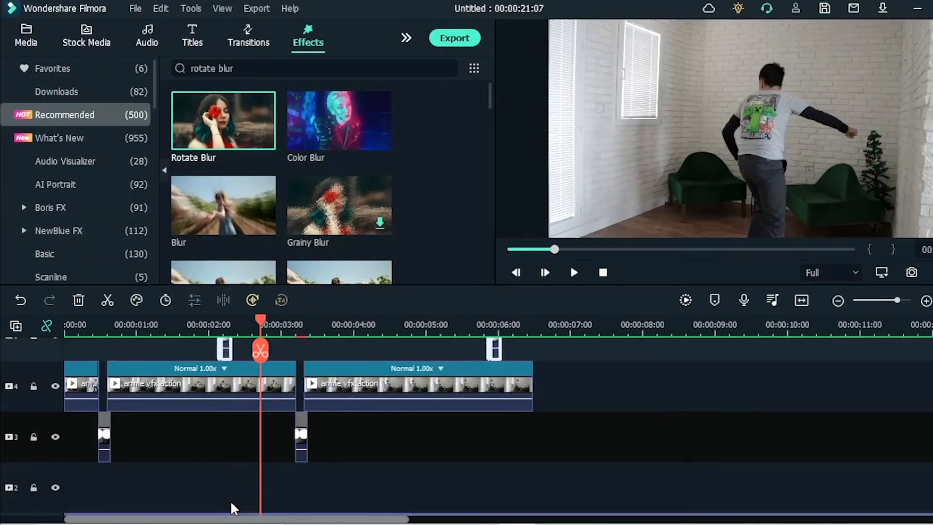
pyautogui.moveTo(223, 354); pyautogui.dragTo(230, 435)
pyautogui.click(340, 437)
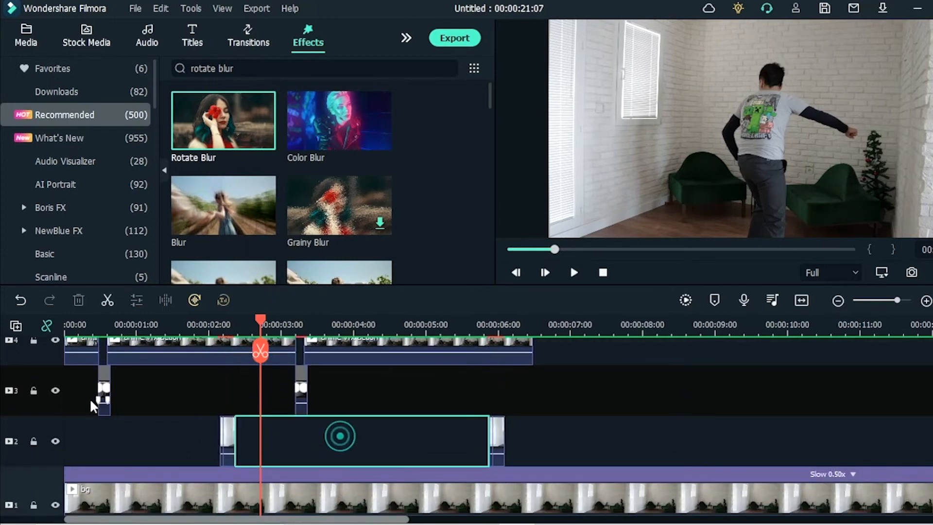
# - Lock tracks 3 and 4 so that only the slices on track 2 can be edited
pyautogui.scroll(-1, 92, 415)
pyautogui.scroll(2, 53, 417)
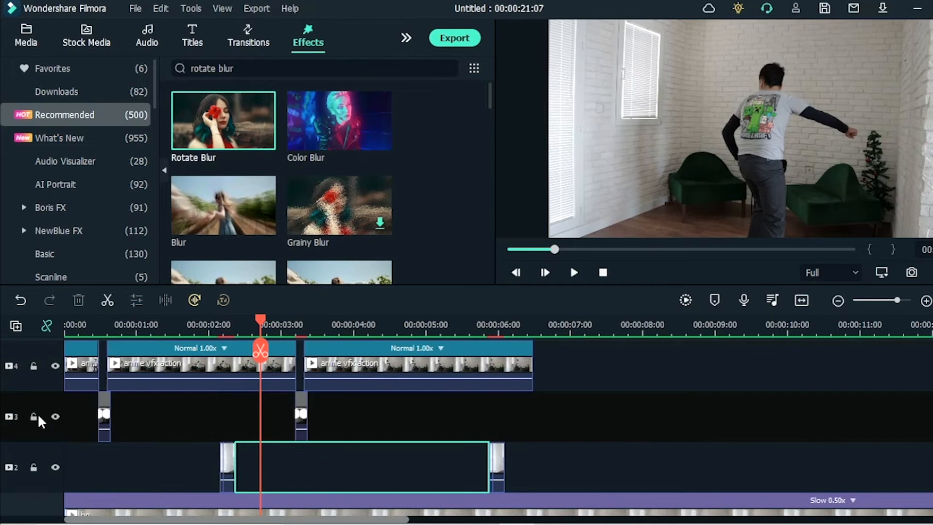
pyautogui.click(33, 416)
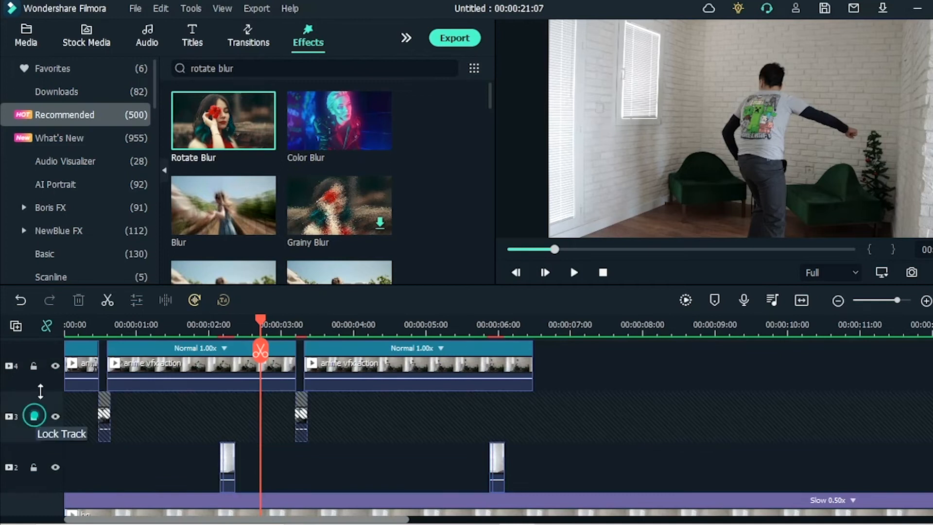
pyautogui.click(33, 368)
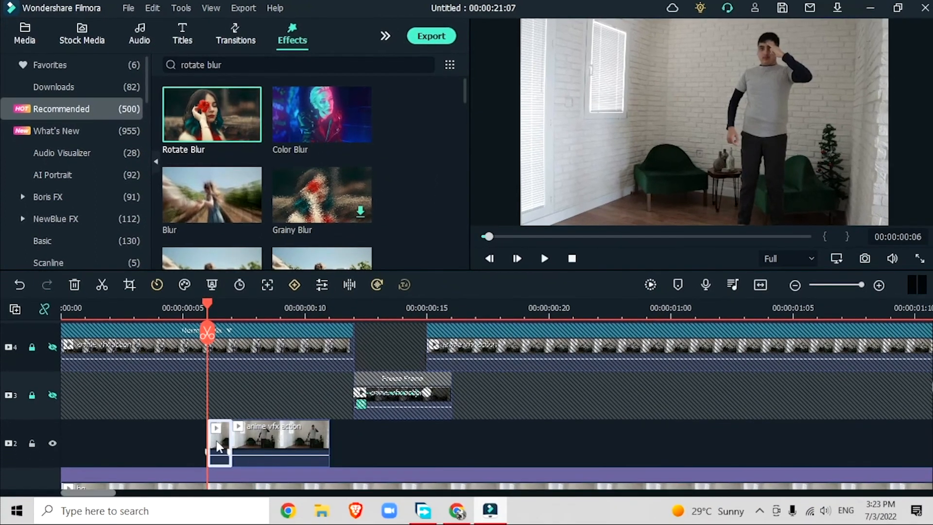
# - Move the longer slice away from the one-frame slice at 00:00:00:06 on track 2 and add a freeze frame to the one-frame slice
pyautogui.moveTo(311, 465); pyautogui.dragTo(408, 478)
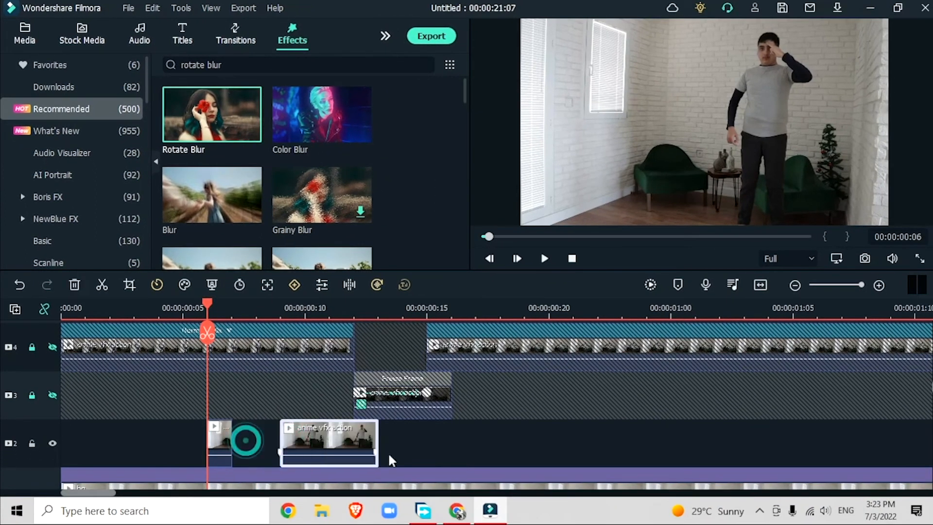
pyautogui.rightClick(218, 435)
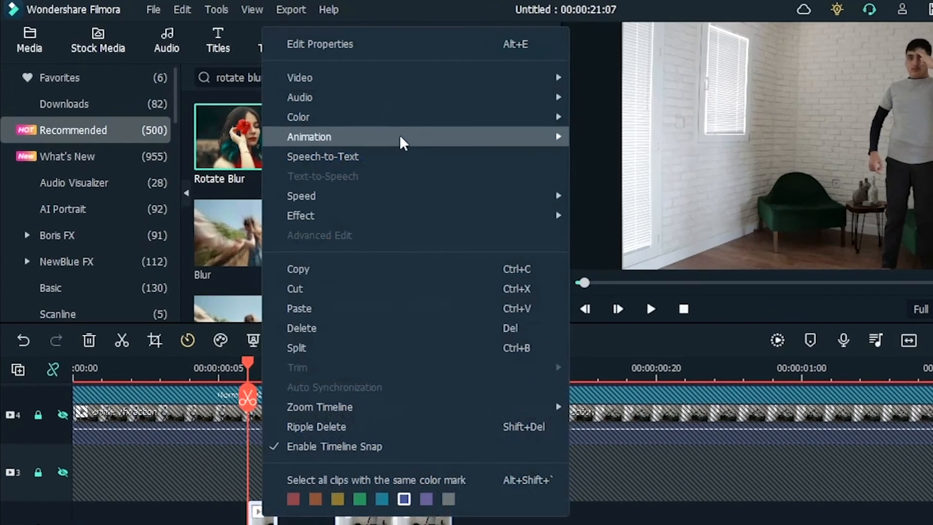
pyautogui.moveTo(371, 200)
pyautogui.click(643, 238)
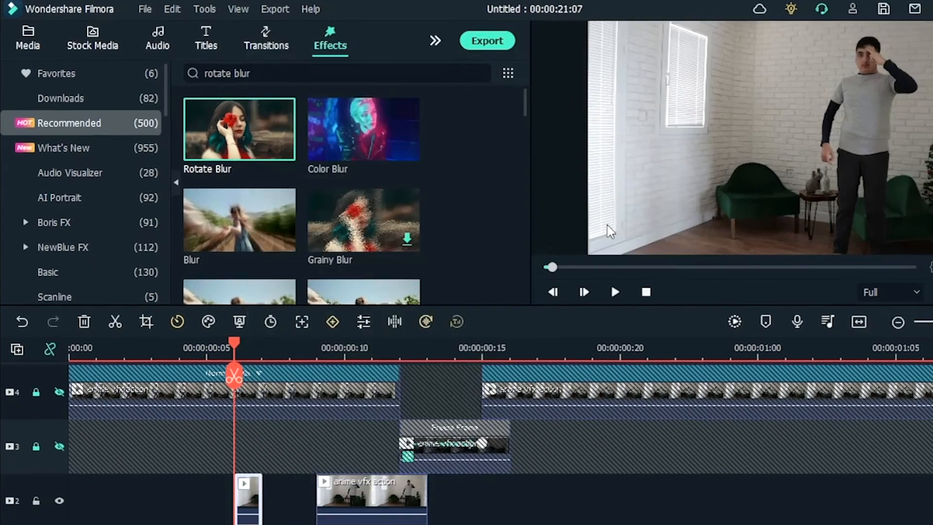
# - Shorten the track 2 freeze frame to end at 00:00:00:09 and place the following action slice directly behind it
pyautogui.scroll(-5, 321, 477)
pyautogui.moveTo(477, 497); pyautogui.dragTo(104, 500)
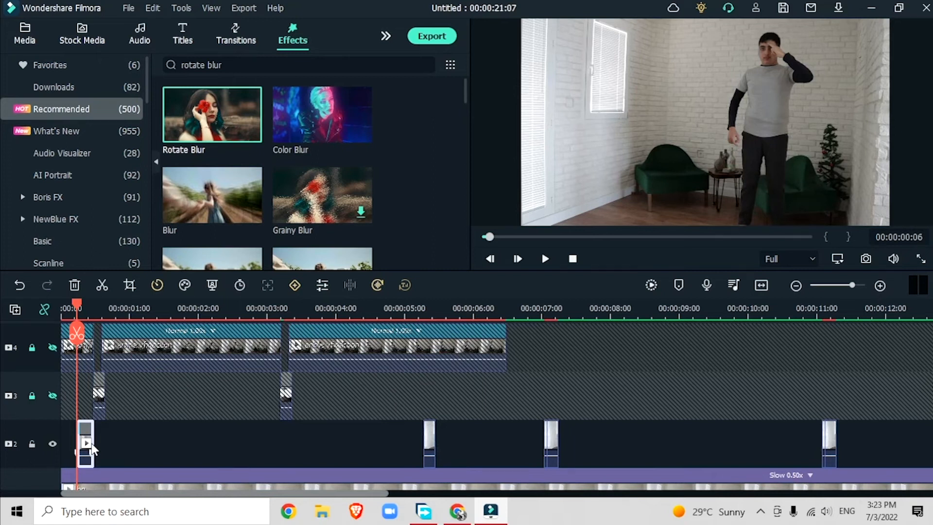
pyautogui.press('Right')
pyautogui.press('Right')
pyautogui.press('Right')
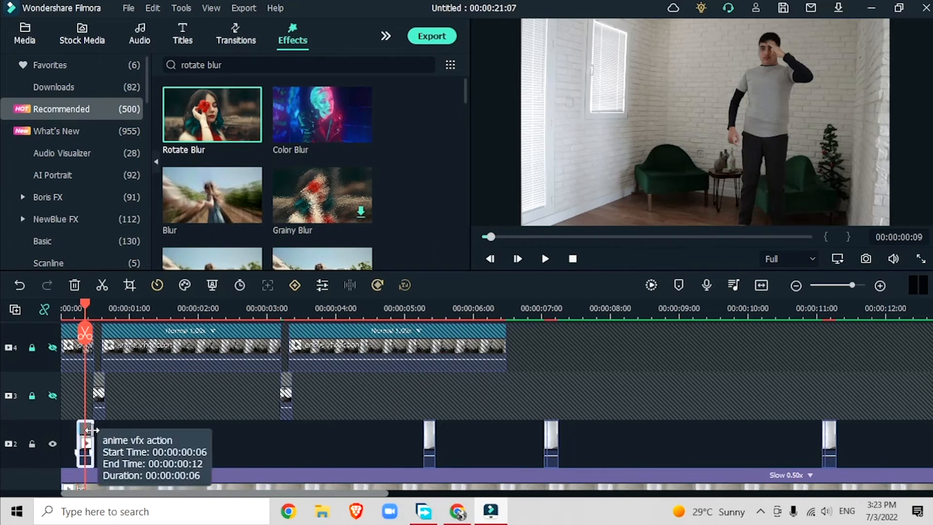
pyautogui.moveTo(92, 430); pyautogui.dragTo(84, 430)
pyautogui.moveTo(430, 440); pyautogui.dragTo(87, 443)
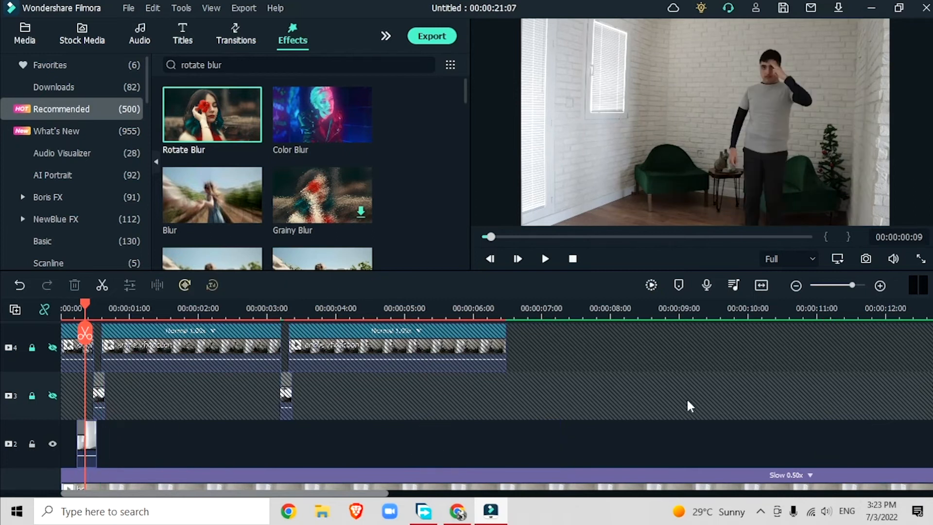
# - Apply the Rotate Blur effect to the track 2 freeze frame and preview it at 00:00:00:07
pyautogui.click(880, 286)
pyautogui.click(880, 286)
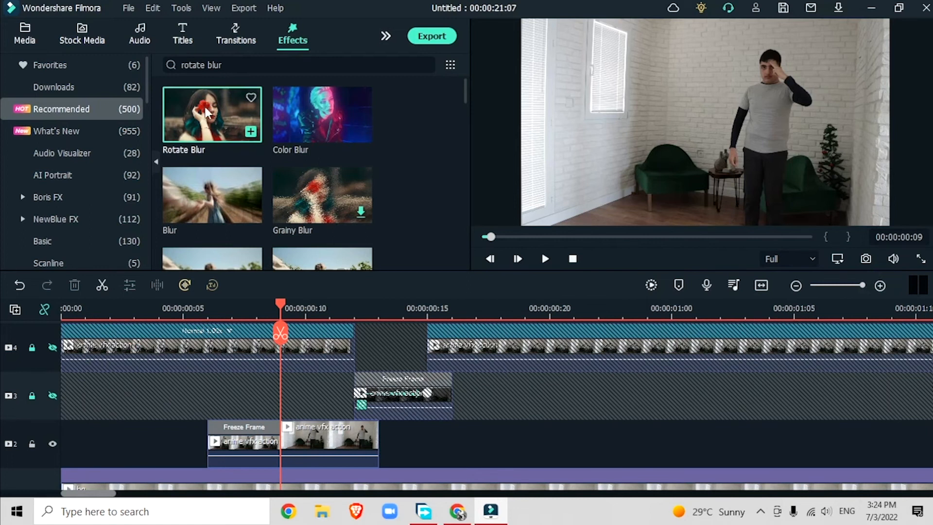
pyautogui.moveTo(210, 113); pyautogui.dragTo(245, 443)
pyautogui.click(231, 307)
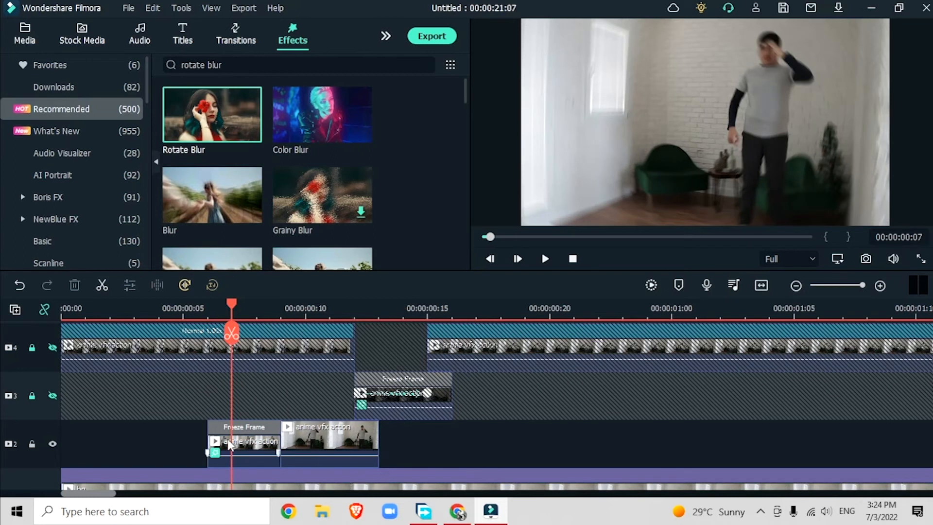
# - Add a rectangle mask to the track 2 freeze frame and fit it around the standing actor
pyautogui.doubleClick(248, 443)
pyautogui.click(90, 59)
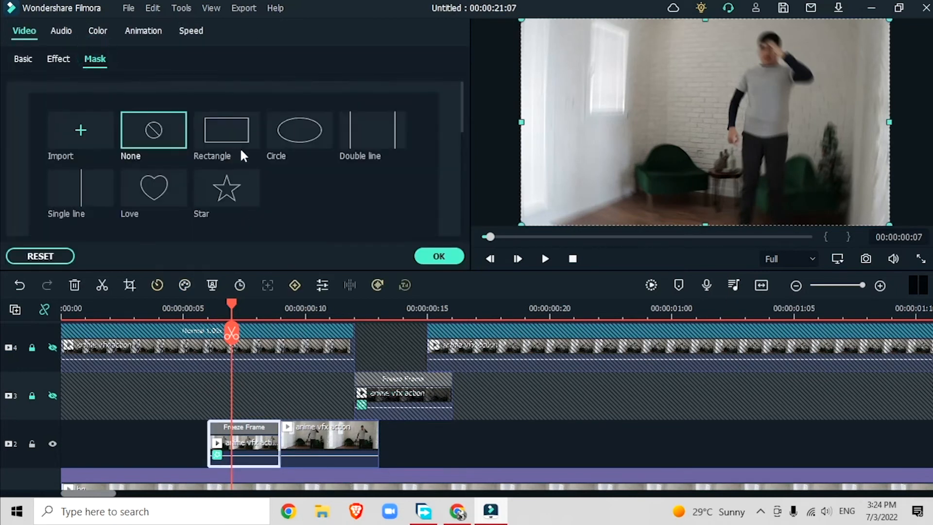
pyautogui.click(233, 141)
pyautogui.moveTo(806, 89); pyautogui.dragTo(811, 71)
pyautogui.moveTo(758, 117); pyautogui.dragTo(759, 209)
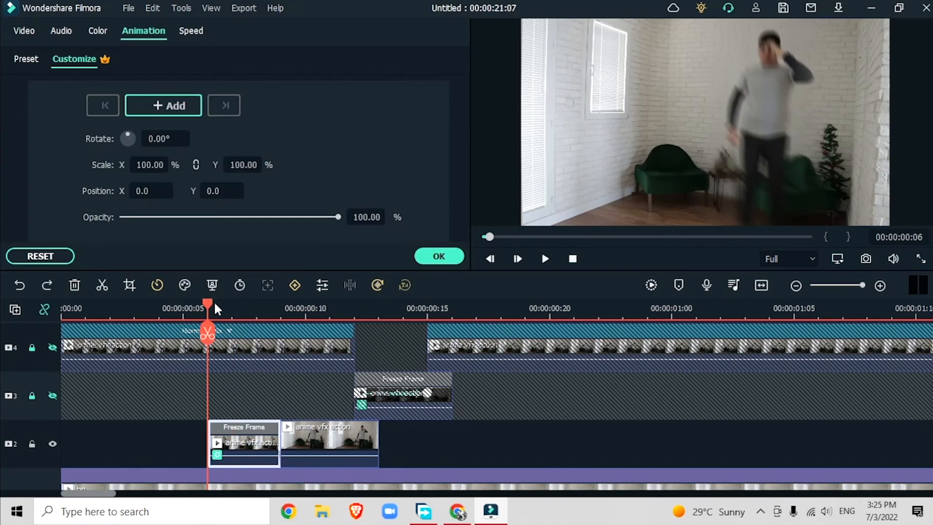
# - Add a keyframe to the freeze frame at 00:00:00:09 and set its Y position to 455 at 00:00:00:07
pyautogui.moveTo(208, 301); pyautogui.dragTo(281, 333)
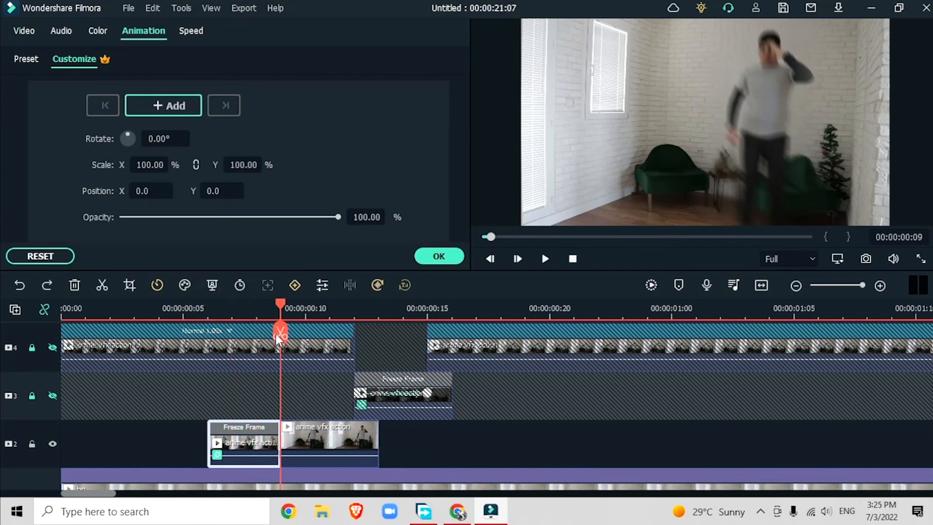
pyautogui.click(180, 106)
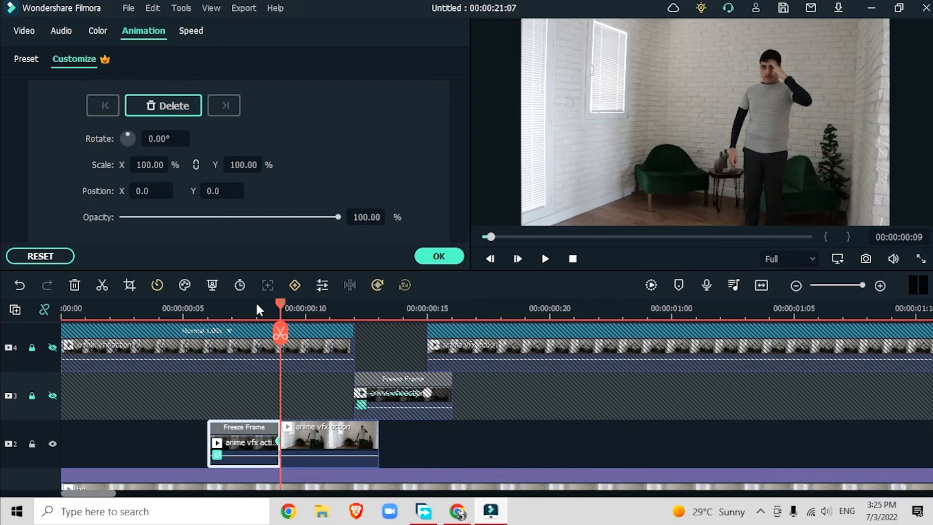
pyautogui.click(232, 306)
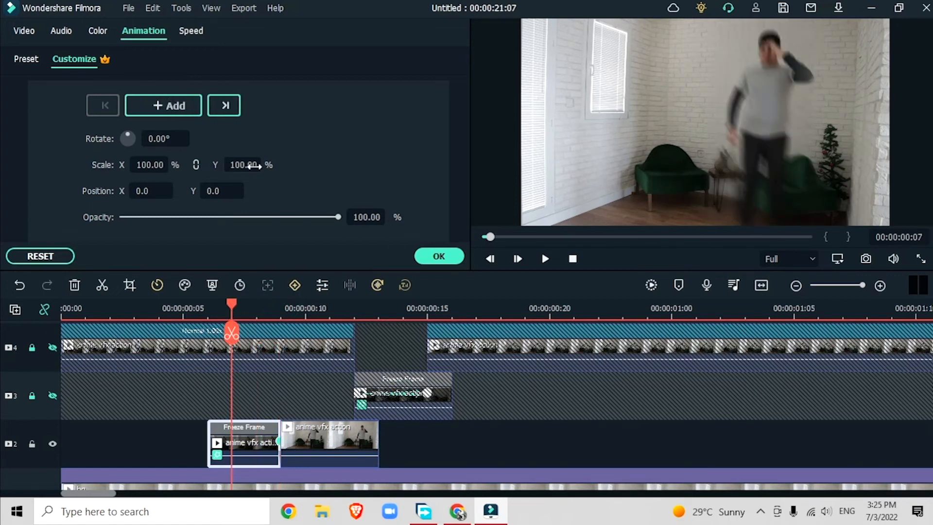
pyautogui.moveTo(229, 190); pyautogui.dragTo(450, 190)
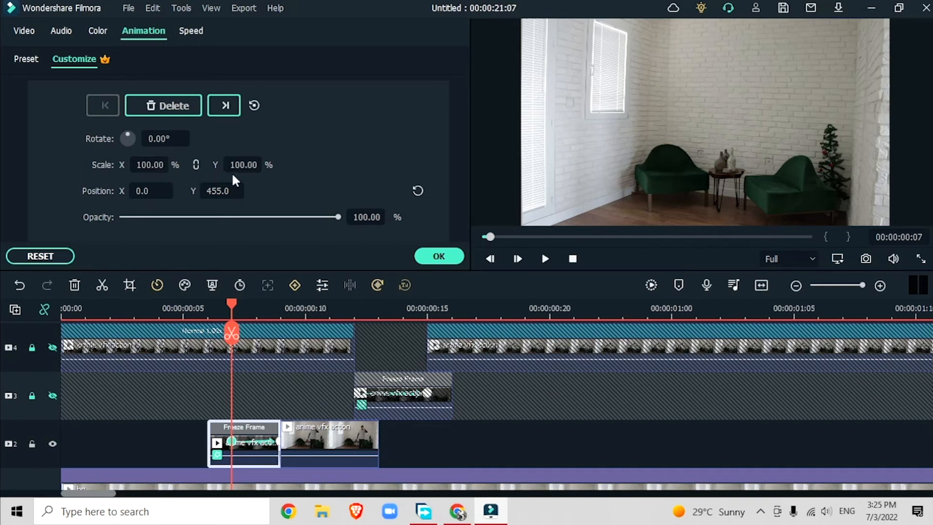
# - Set the freeze frame's X scale to 90% at the 00:00:00:07 keyframe and fine-tune it
pyautogui.click(166, 167)
pyautogui.write('90')
pyautogui.press('Return')
pyautogui.moveTo(148, 165); pyautogui.dragTo(141, 164)
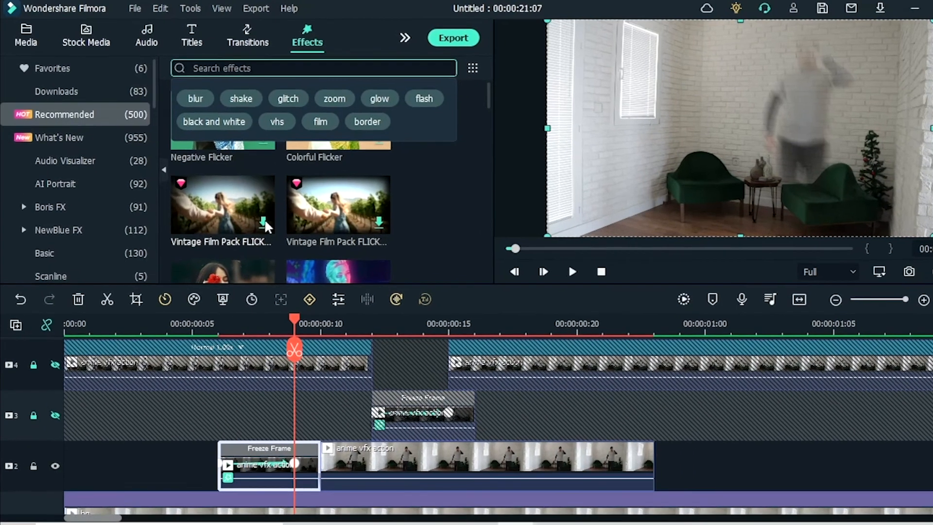
# - Search the effects for "weak signal" and download Weak Signal 1
pyautogui.write('weak')
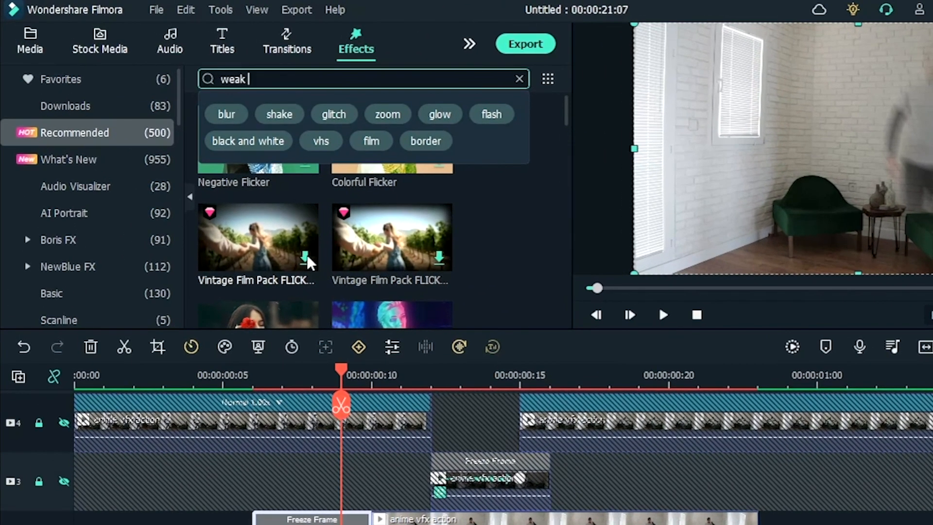
pyautogui.write(' signal')
pyautogui.press('Return')
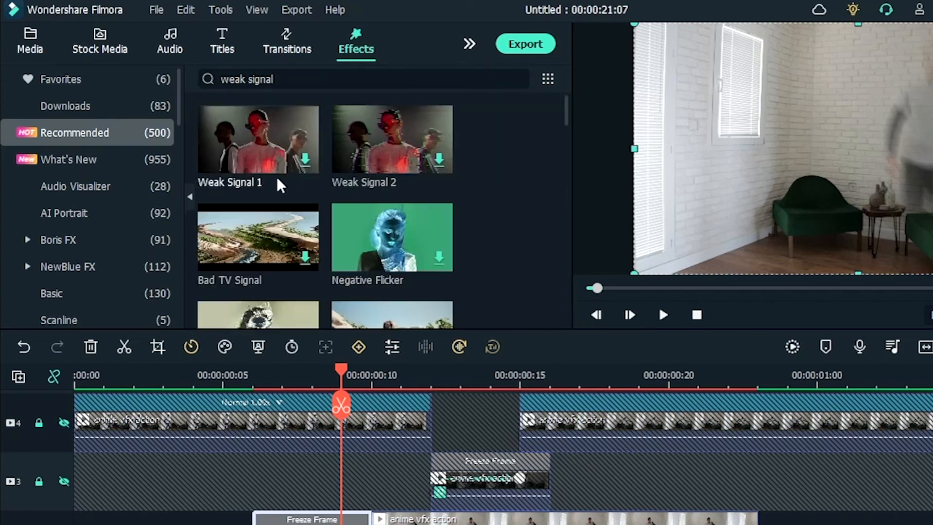
pyautogui.click(305, 158)
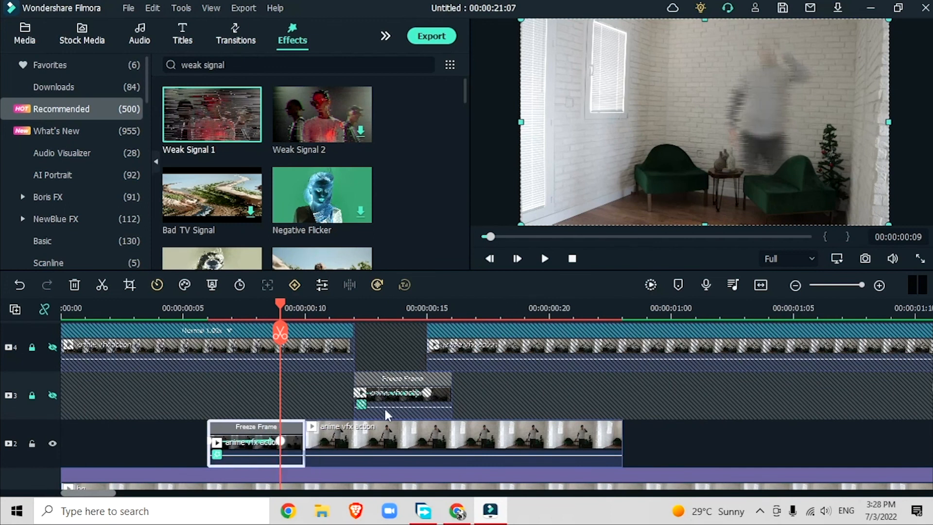
# - Apply Weak Signal 1 to the track 2 freeze frame with its second parameter at 1.00 and third at 0.82
pyautogui.doubleClick(248, 455)
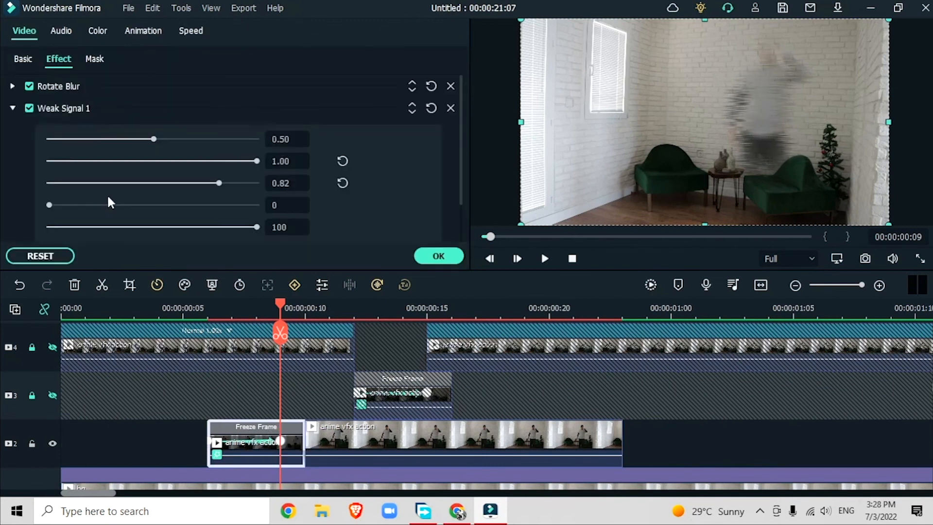
pyautogui.click(445, 255)
pyautogui.click(795, 284)
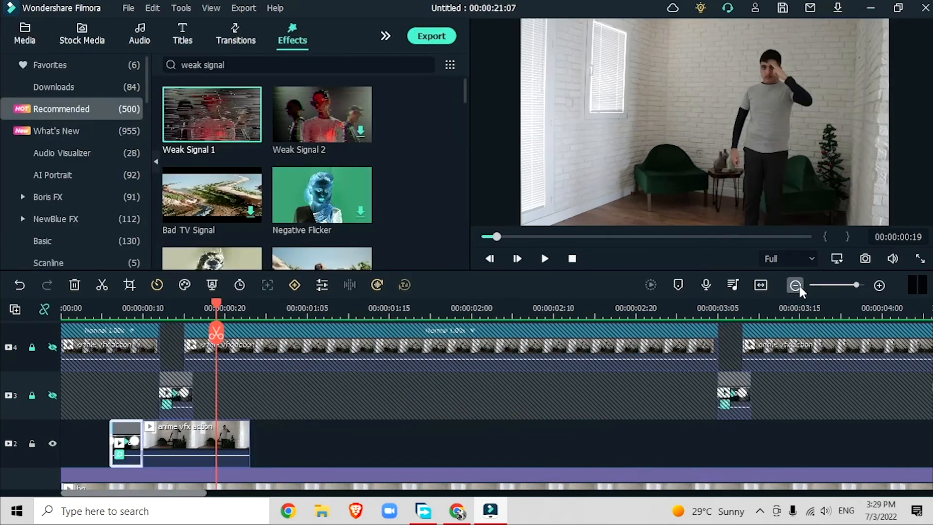
# - Select both the glitched freeze frame and the adjoining clip on track 2
pyautogui.click(796, 285)
pyautogui.moveTo(221, 446); pyautogui.dragTo(67, 433)
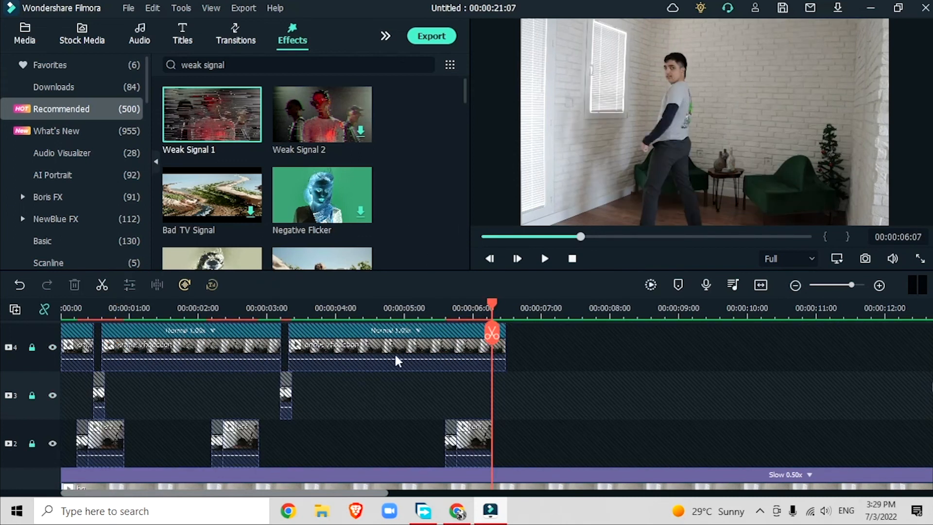
# - Unlock track 4 and add a rectangle mask to its last clip, positioned at about X -21, Y -18 and stretched down around the walking man
pyautogui.click(31, 347)
pyautogui.click(411, 358)
pyautogui.doubleClick(410, 351)
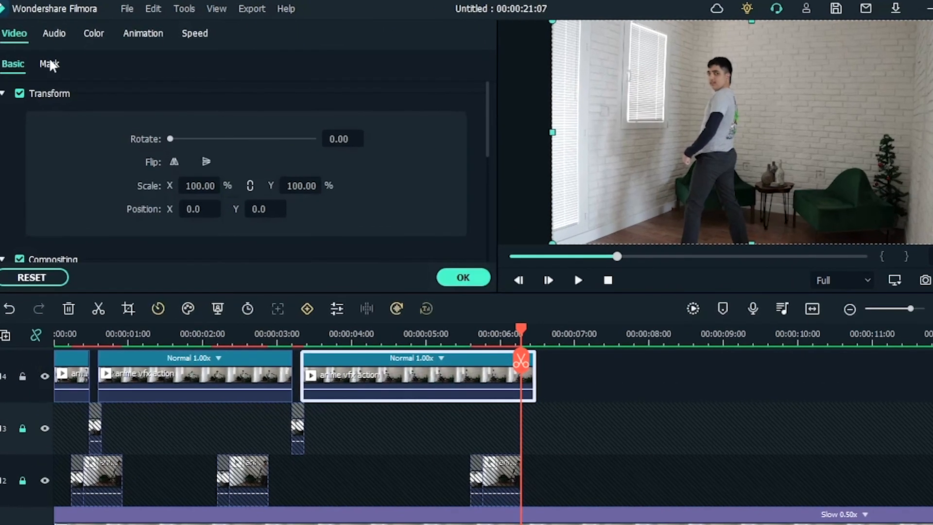
pyautogui.click(58, 58)
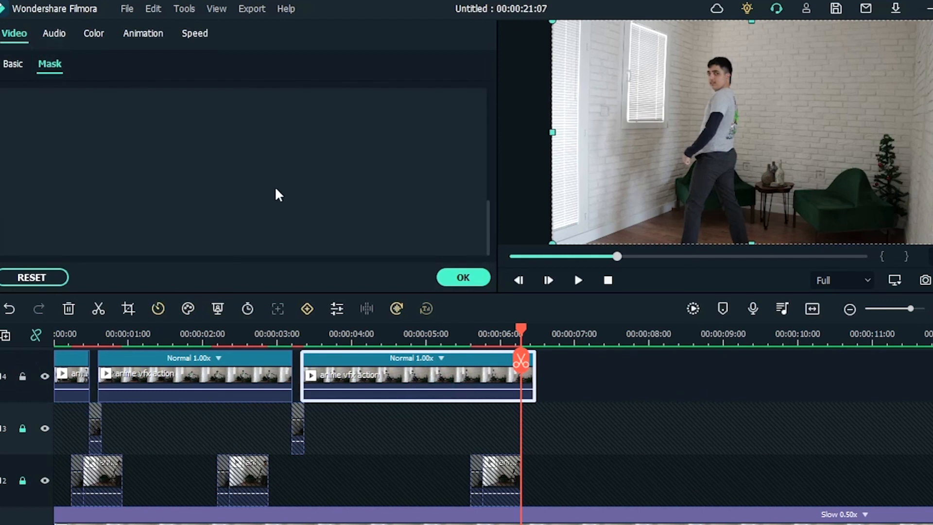
pyautogui.click(222, 140)
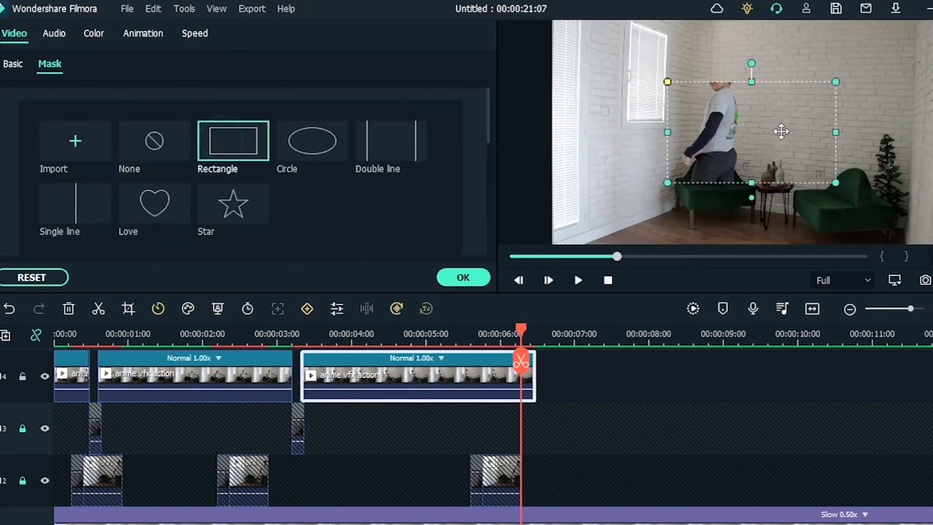
pyautogui.moveTo(735, 117); pyautogui.dragTo(699, 67)
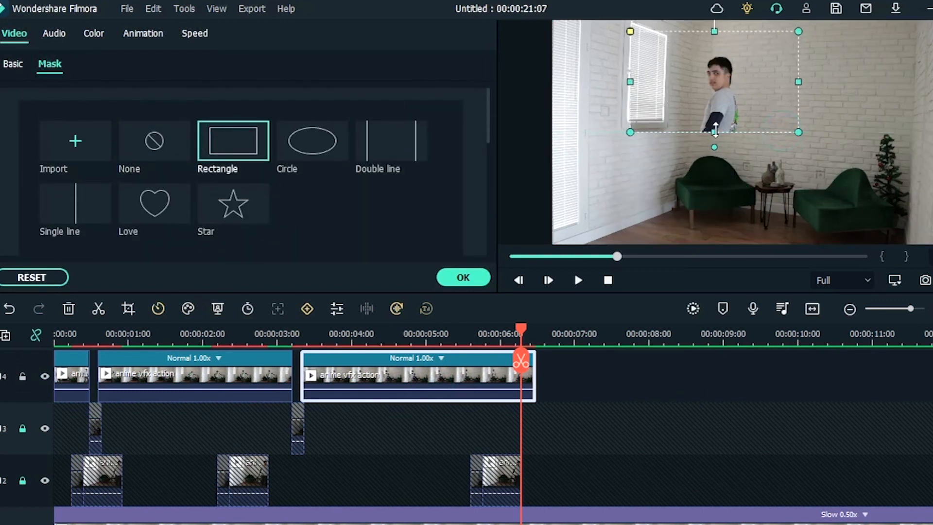
pyautogui.moveTo(715, 130); pyautogui.dragTo(714, 233)
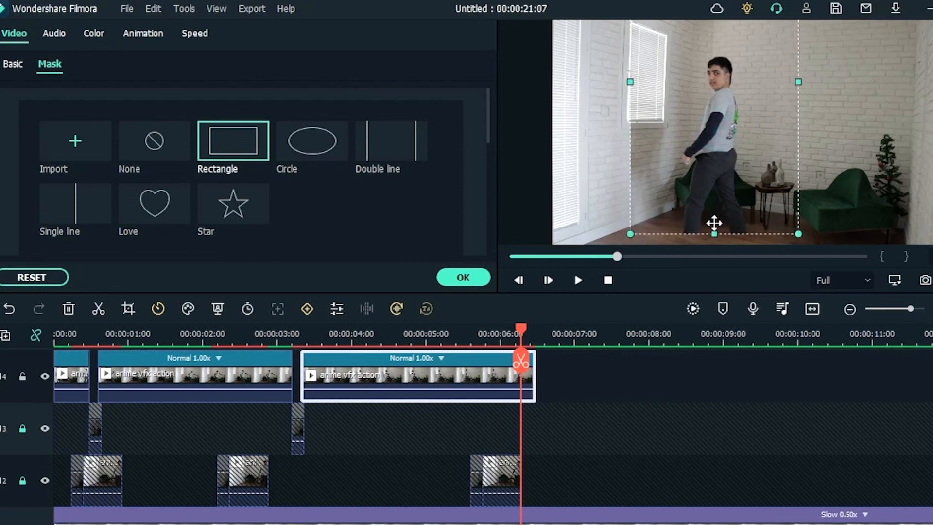
# - Set the mask's blur strength to 16.78 and add a mask keyframe just before 00:00:06:00
pyautogui.scroll(-5, 158, 214)
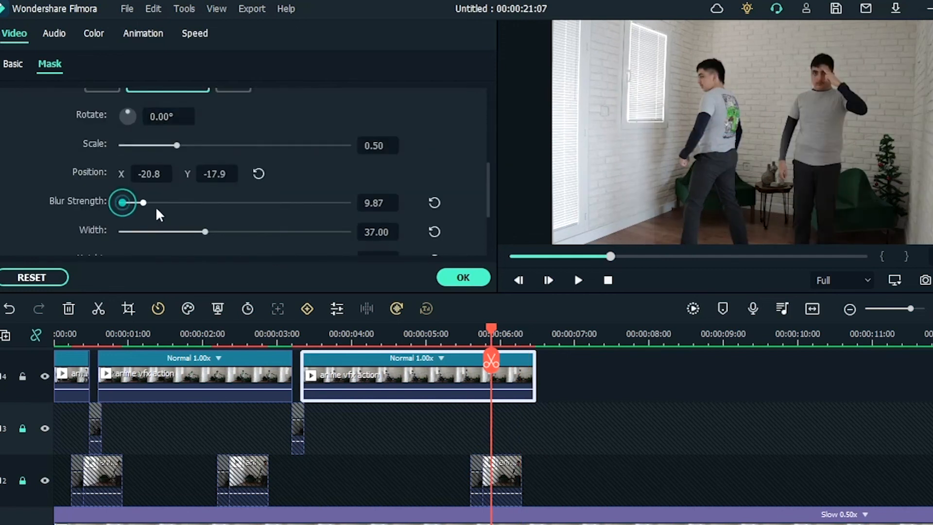
pyautogui.moveTo(156, 210); pyautogui.dragTo(161, 211)
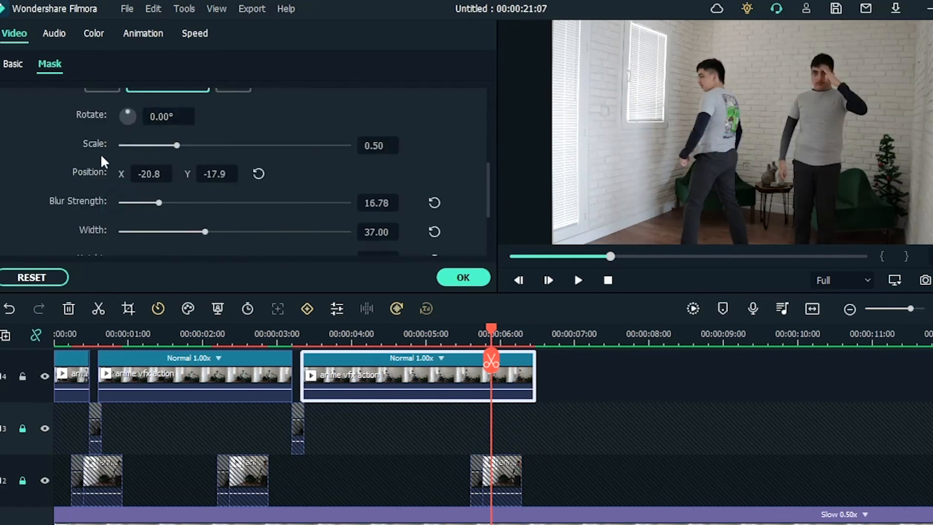
pyautogui.scroll(-2, 92, 160)
pyautogui.scroll(4, 122, 141)
pyautogui.click(163, 127)
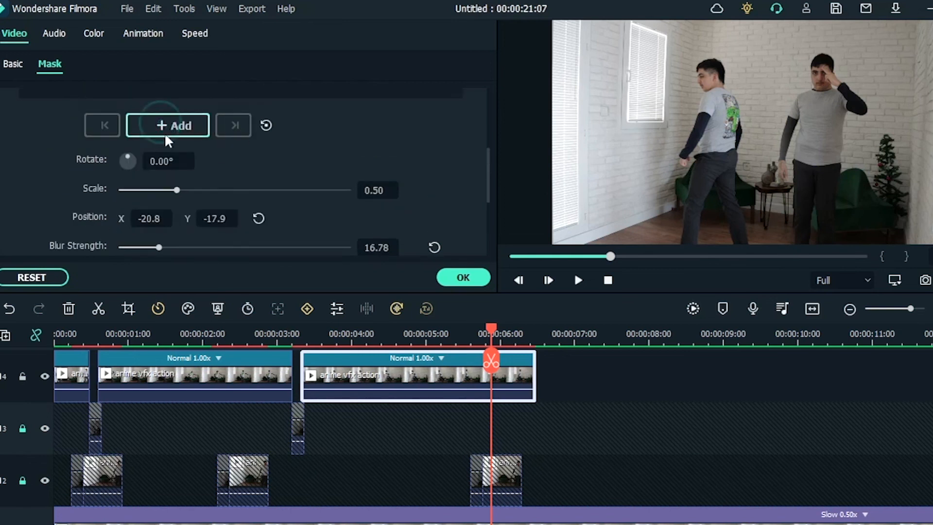